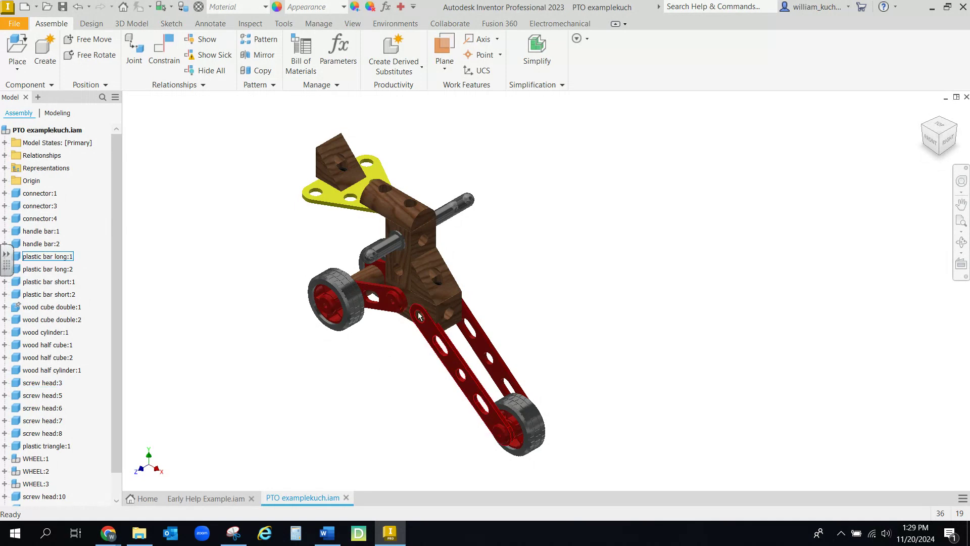
# Examine the joined blocks and bars in the PTO examplekuch assembly, and the loose parts in the Early Help Example assembly.
pyautogui.scroll(3, 419, 316)
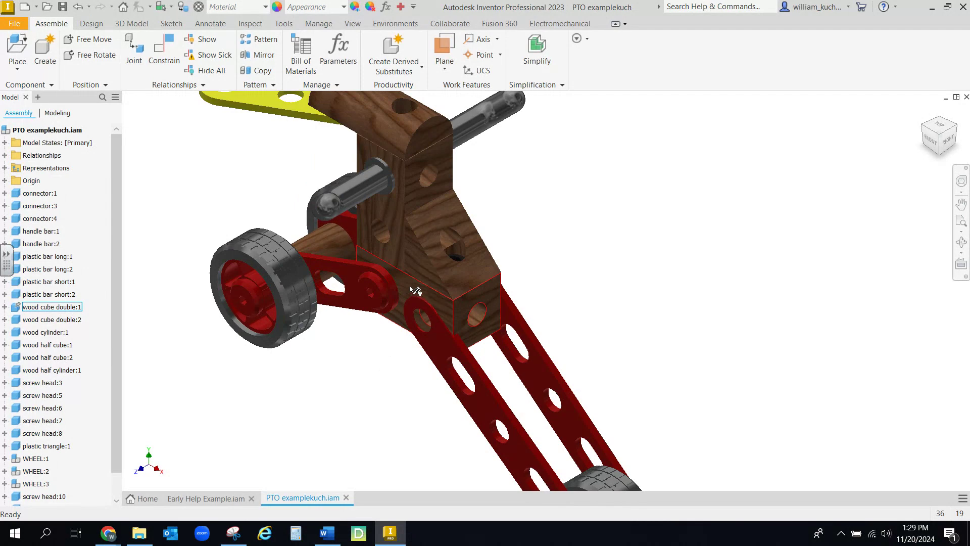
pyautogui.moveTo(427, 306)
pyautogui.click(228, 497)
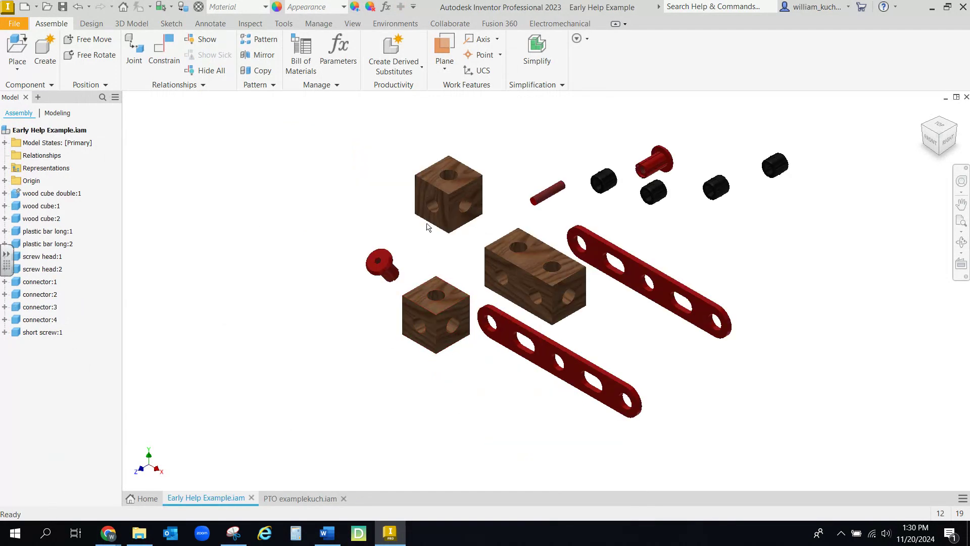
pyautogui.scroll(-3, 521, 253)
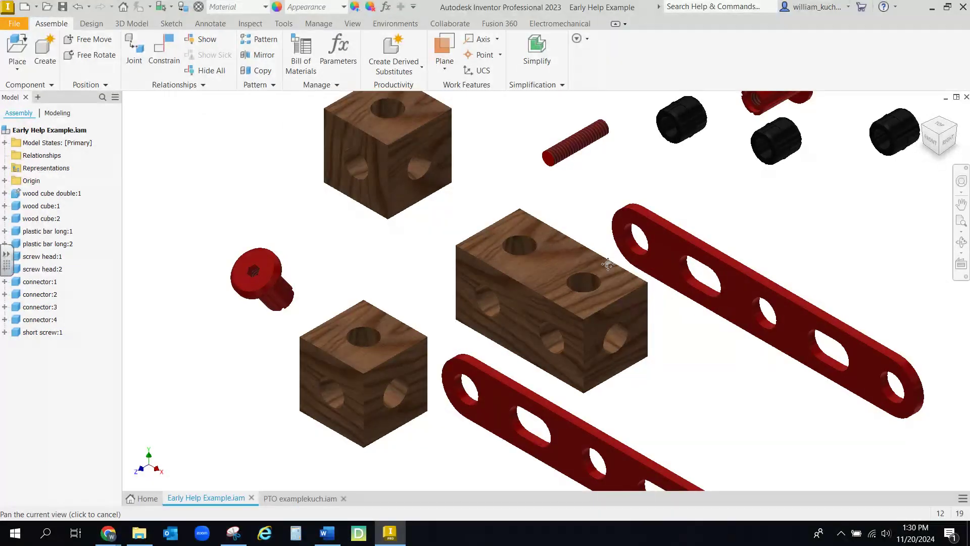
pyautogui.moveTo(608, 264); pyautogui.dragTo(467, 218, button='middle')
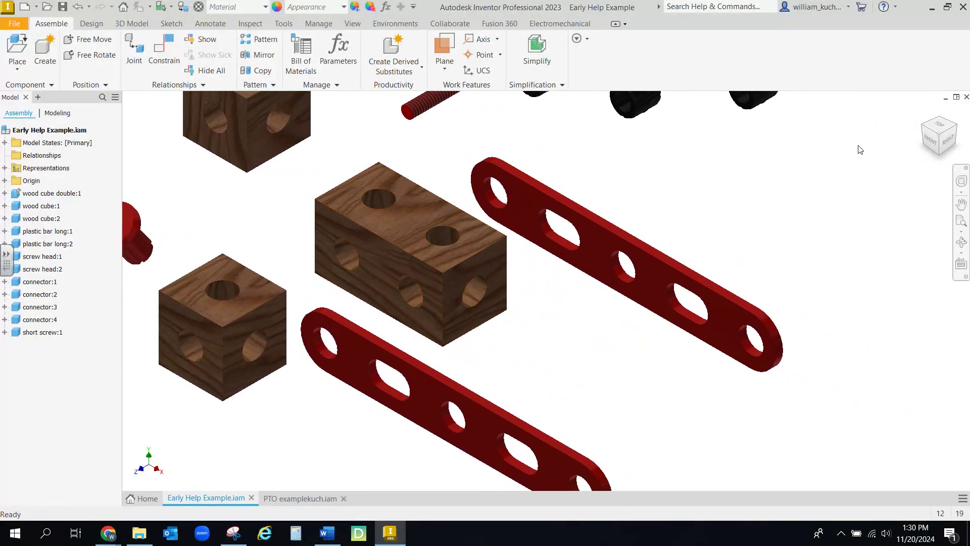
pyautogui.rightClick(413, 230)
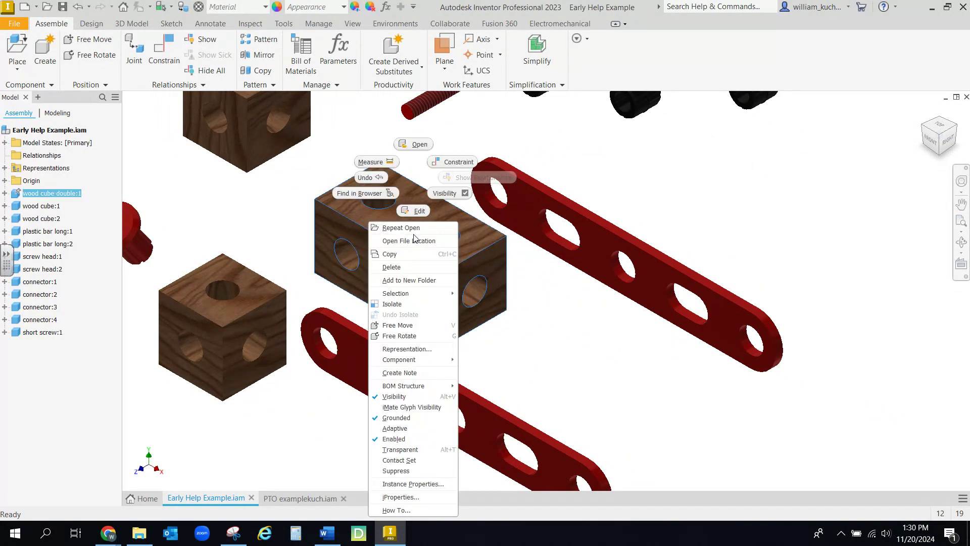
pyautogui.click(631, 348)
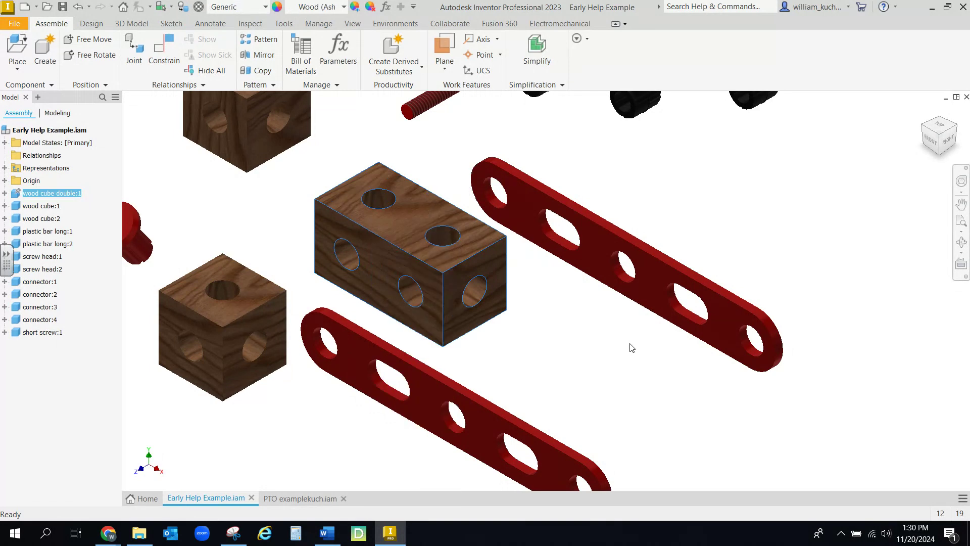
pyautogui.click(631, 348)
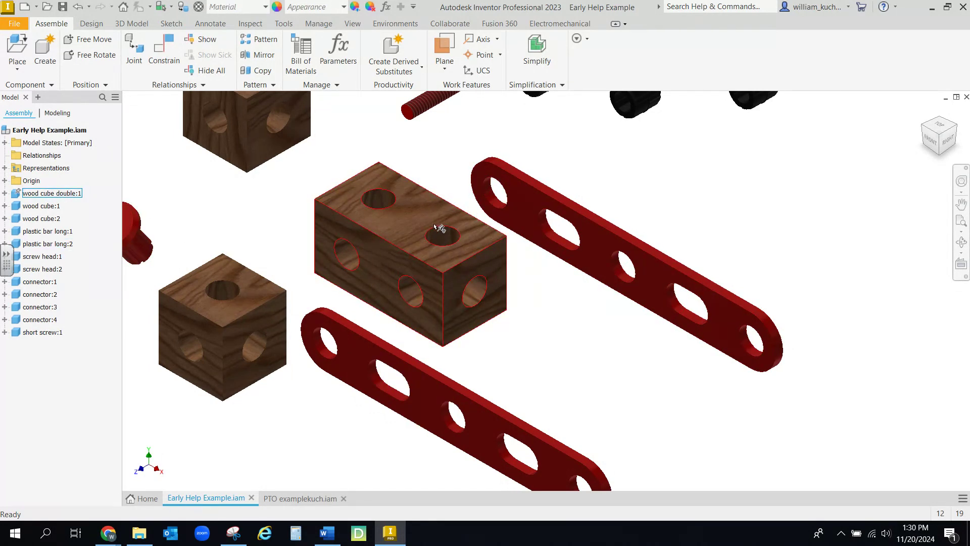
pyautogui.scroll(-3, 524, 285)
# Return to the PTO examplekuch assembly and examine how the wood blocks, red bars and connectors fit together.
pyautogui.click(291, 498)
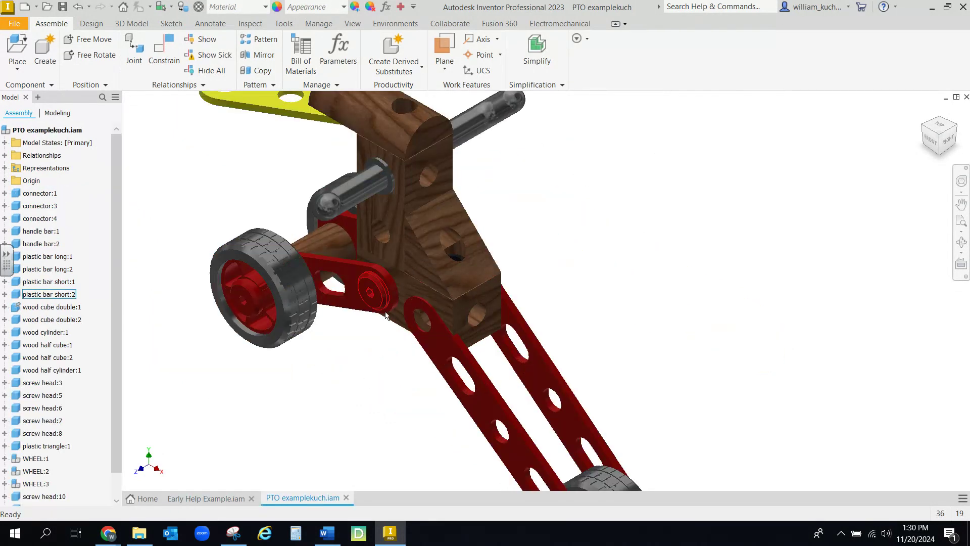
pyautogui.scroll(5, 475, 261)
pyautogui.scroll(-2, 485, 260)
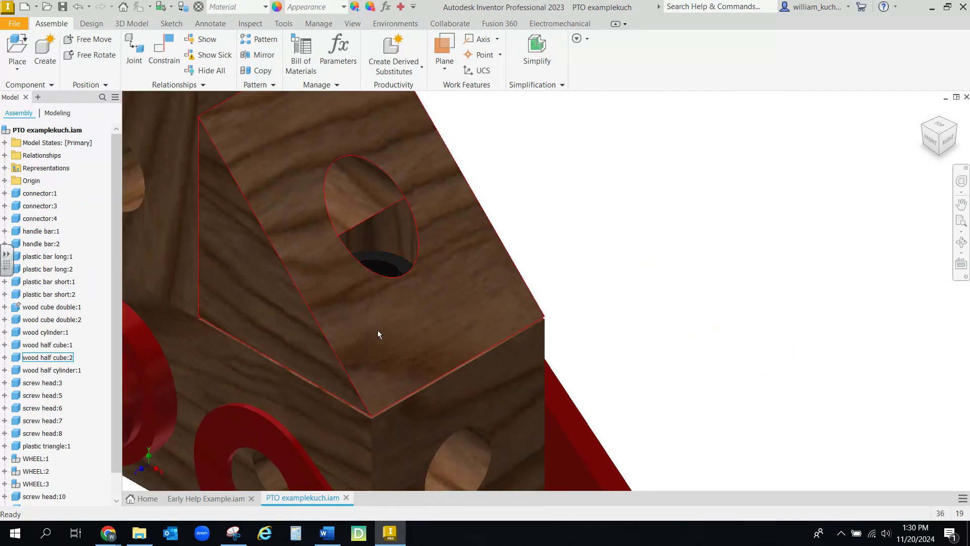
pyautogui.scroll(3, 537, 298)
pyautogui.scroll(-2, 537, 299)
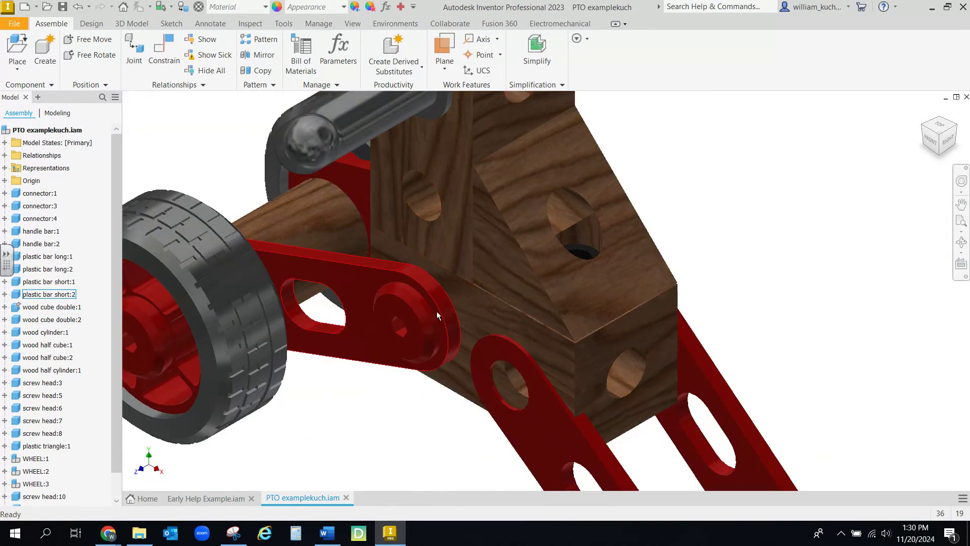
pyautogui.scroll(-2, 524, 258)
# In the Early Help Example assembly, insert a black connector by its middle rim into a top hole of the double wood cube with 0.000 in offset.
pyautogui.click(206, 498)
pyautogui.scroll(3, 495, 174)
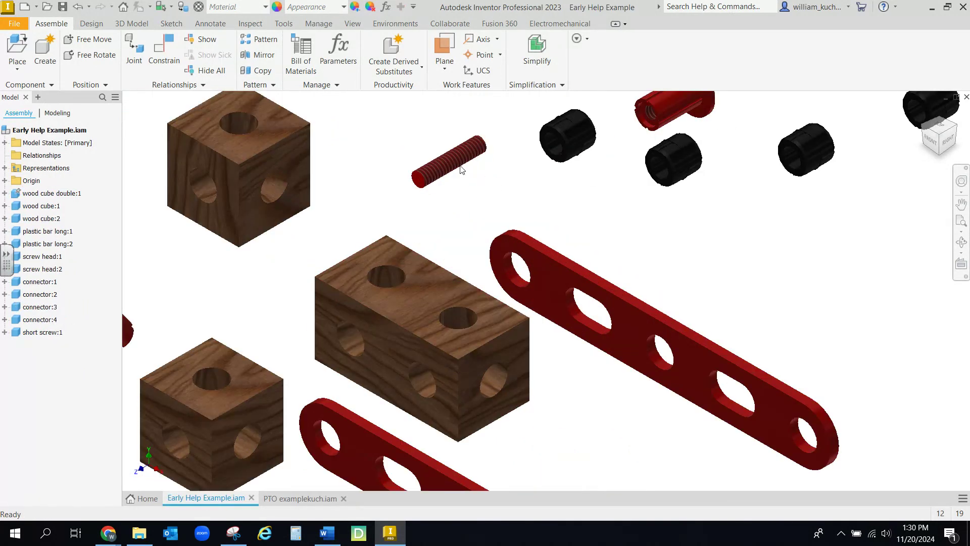
pyautogui.click(172, 49)
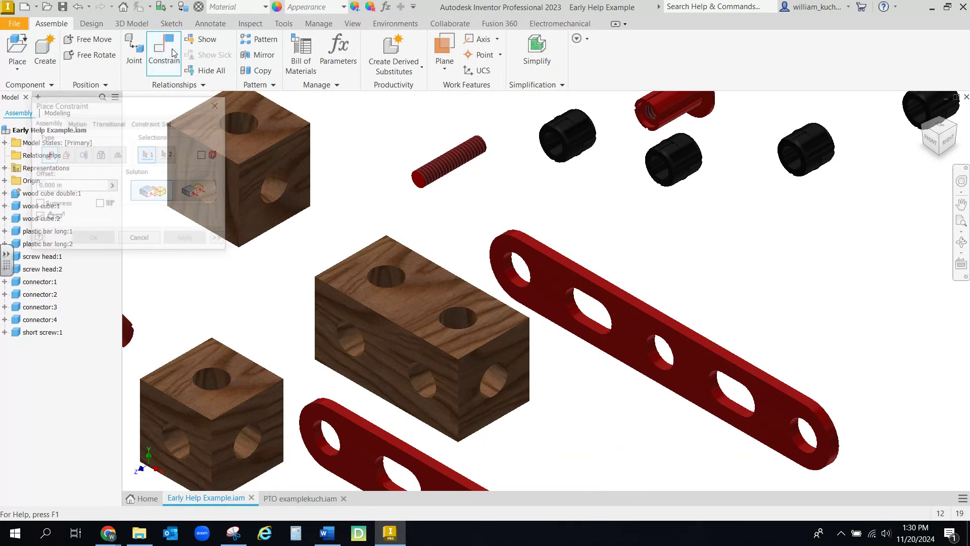
pyautogui.moveTo(186, 103); pyautogui.dragTo(246, 101)
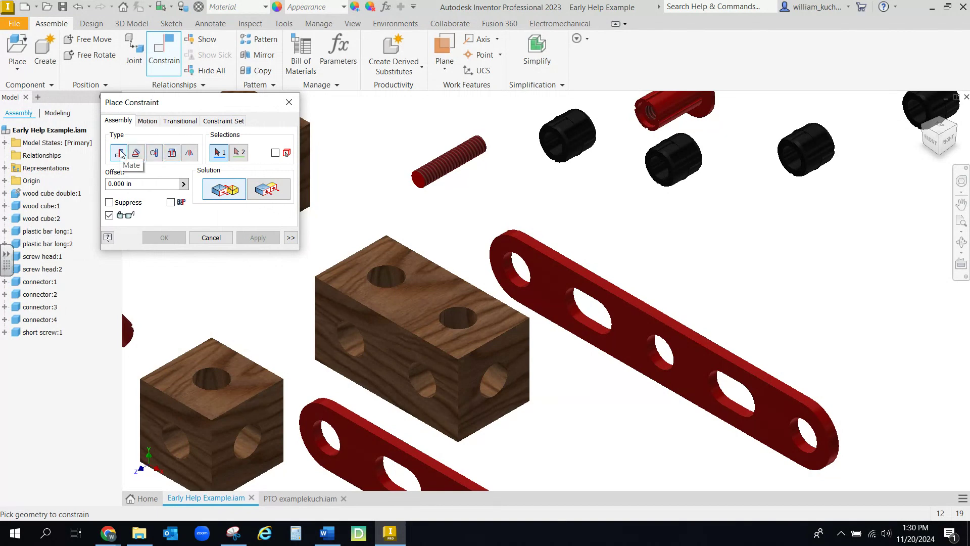
pyautogui.click(172, 152)
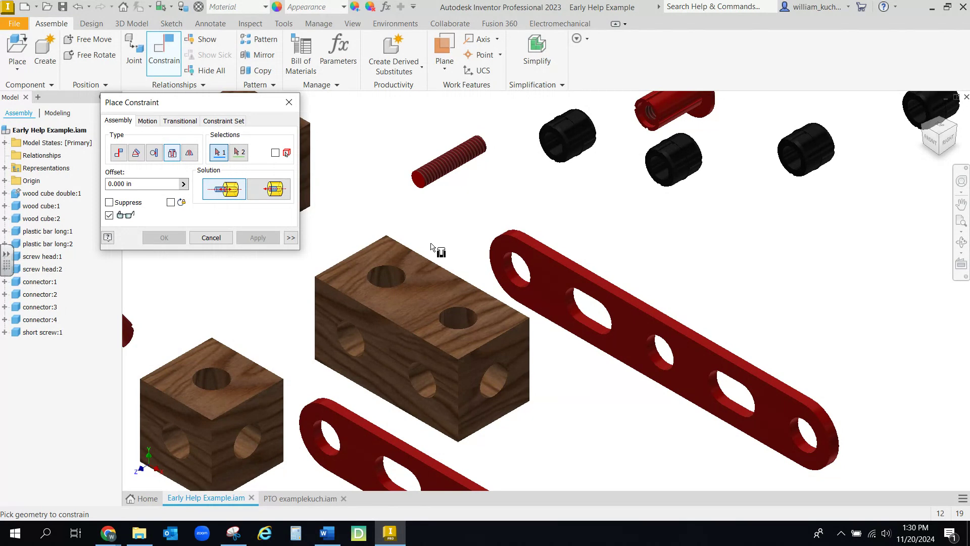
pyautogui.click(396, 278)
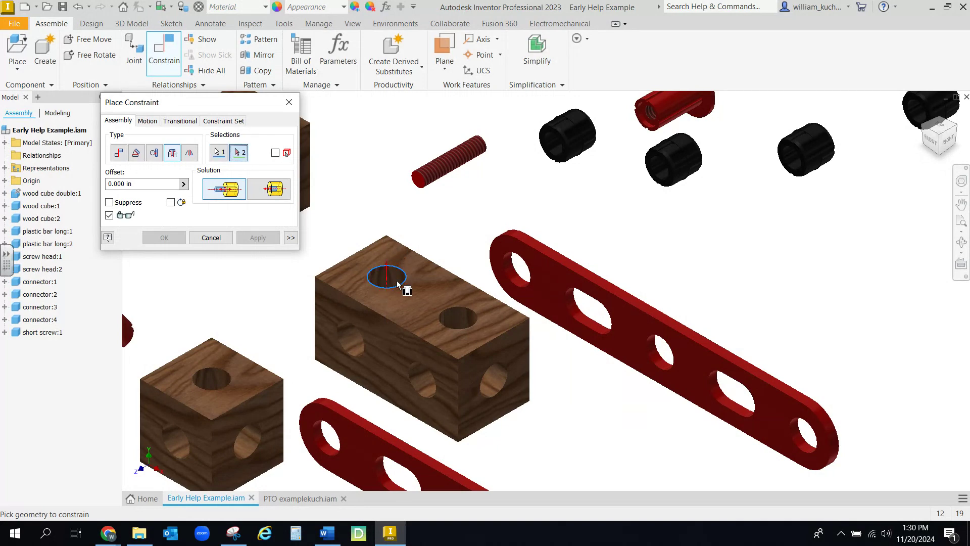
pyautogui.scroll(5, 576, 135)
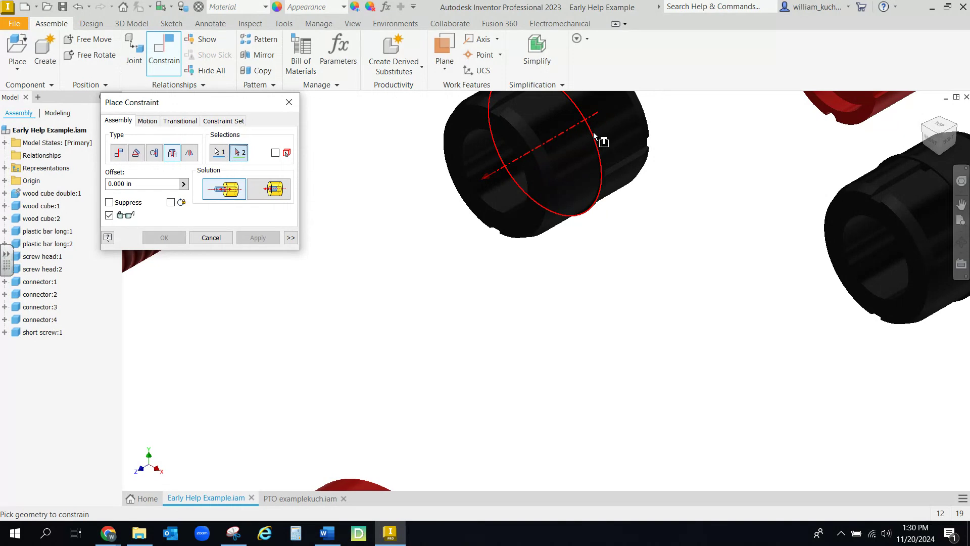
pyautogui.scroll(-5, 595, 134)
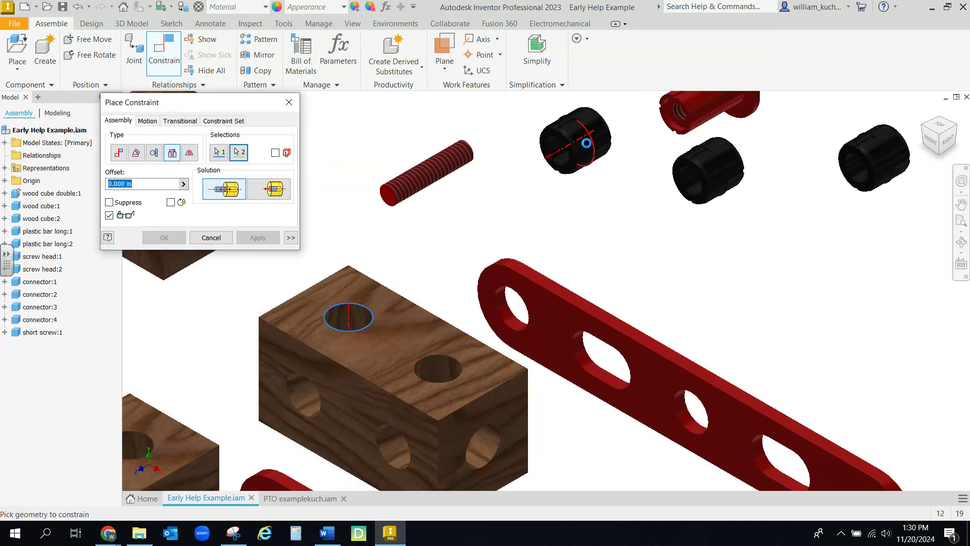
pyautogui.click(587, 143)
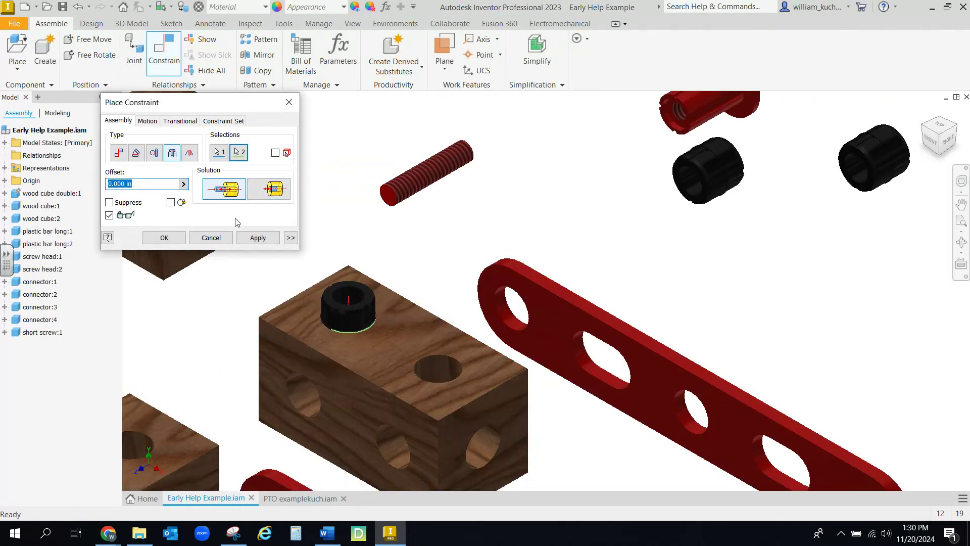
pyautogui.click(178, 237)
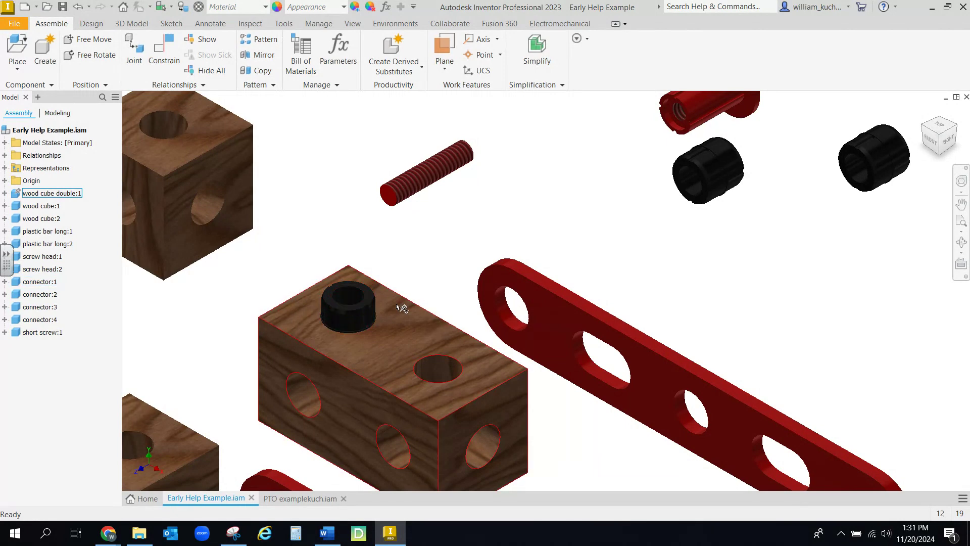
# Examine the black connector's fit and its middle rim at the top face of the double wood cube.
pyautogui.click(347, 298)
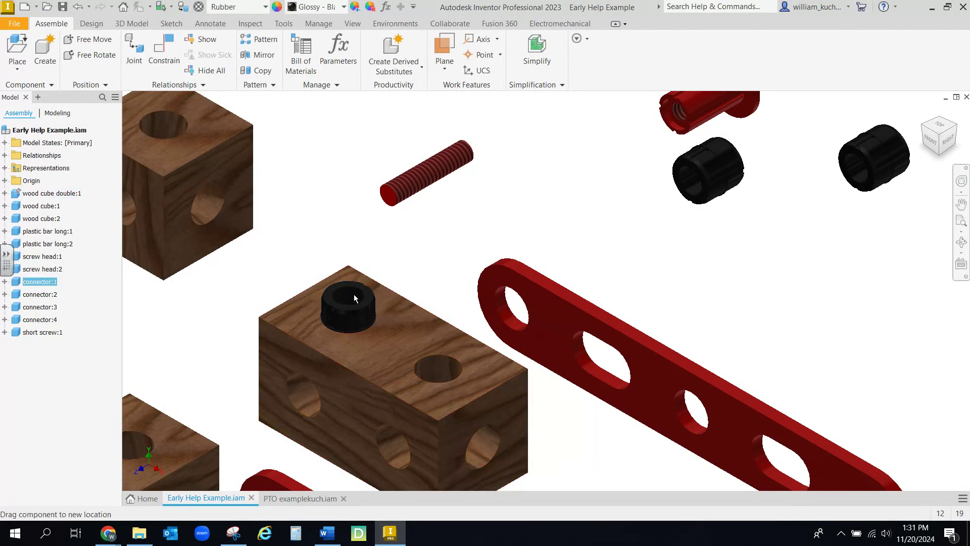
pyautogui.scroll(5, 348, 294)
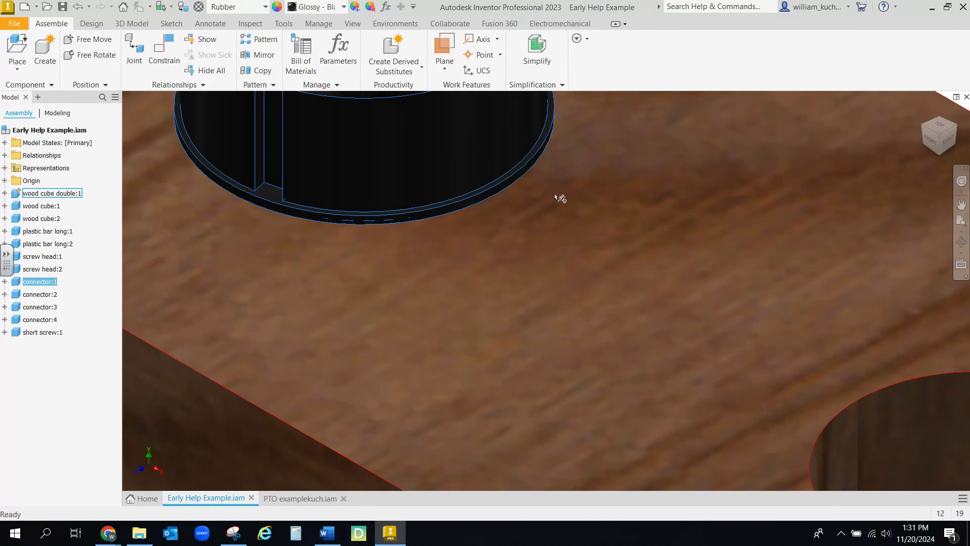
pyautogui.scroll(-1, 411, 270)
pyautogui.scroll(-3, 431, 277)
pyautogui.scroll(1, 474, 261)
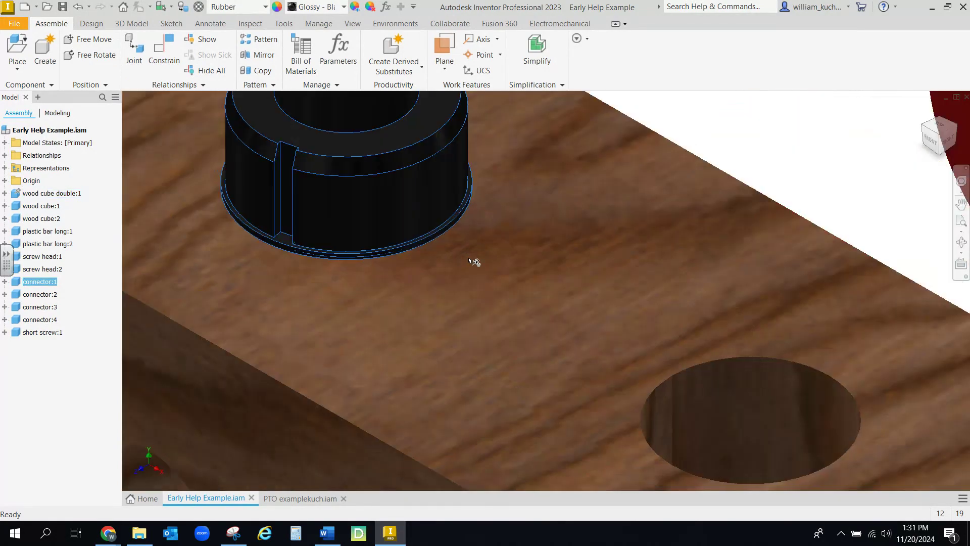
pyautogui.scroll(-4, 473, 260)
pyautogui.scroll(-1, 508, 236)
pyautogui.scroll(-2, 508, 236)
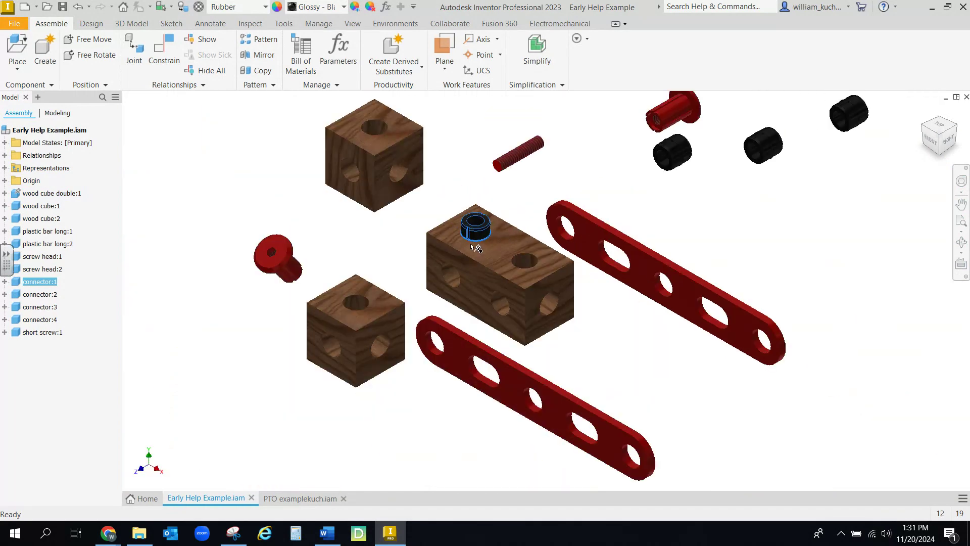
pyautogui.scroll(-2, 505, 238)
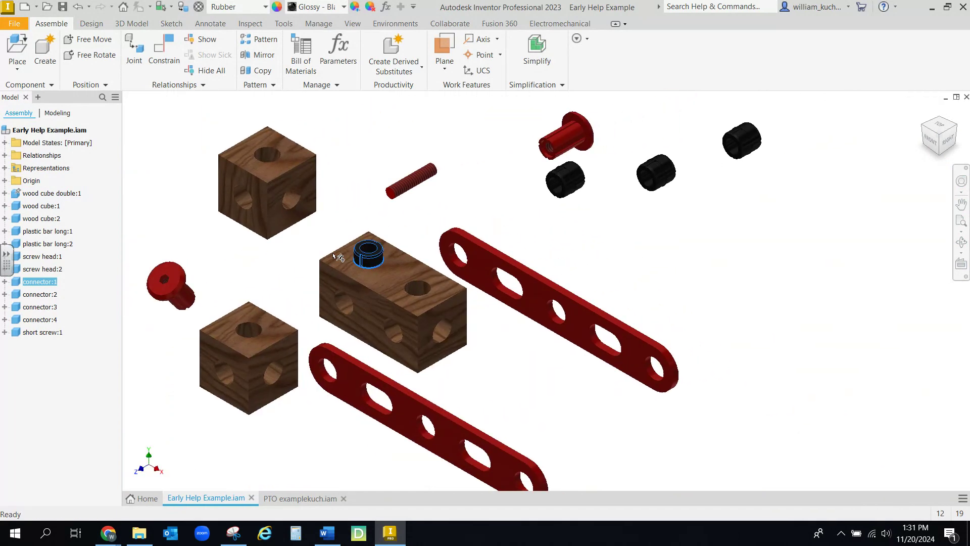
# Insert the loose wood cube's side hole onto the middle rim of the connector on the double wood cube with 0.000 in offset.
pyautogui.click(165, 50)
pyautogui.click(172, 153)
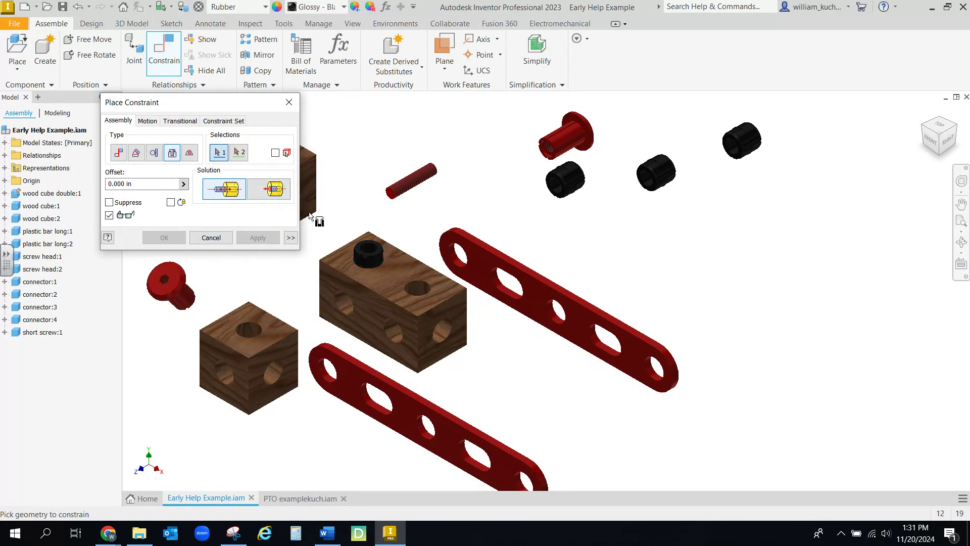
pyautogui.moveTo(340, 232); pyautogui.dragTo(409, 231, button='middle')
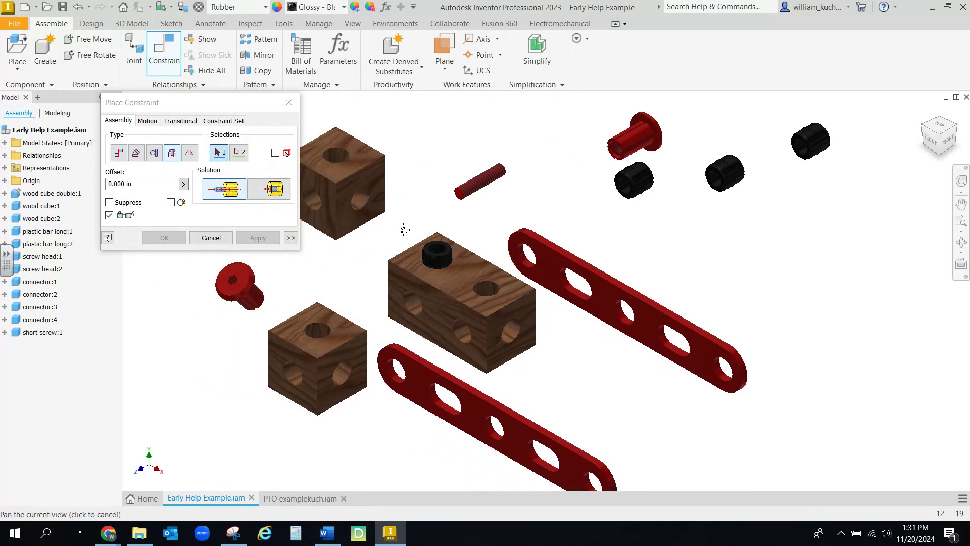
pyautogui.click(363, 210)
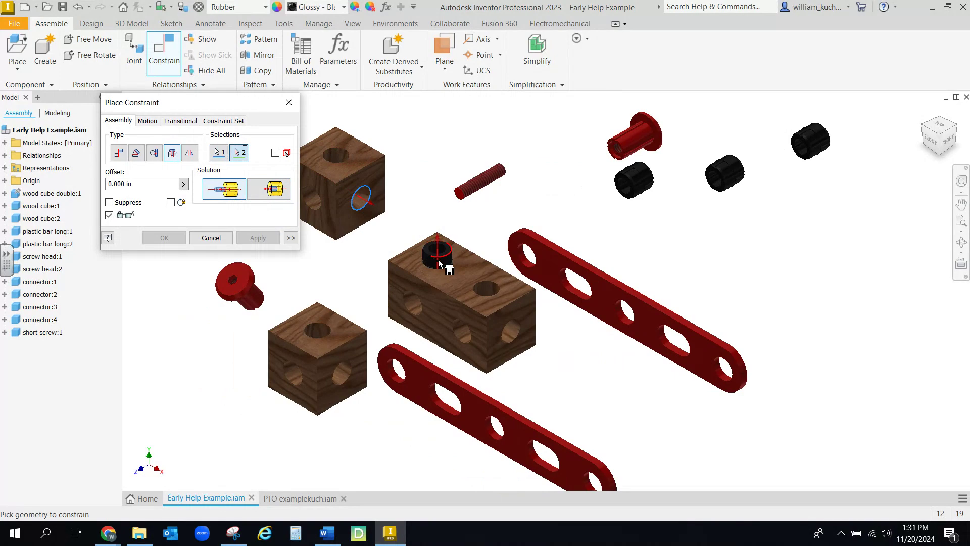
pyautogui.scroll(5, 444, 266)
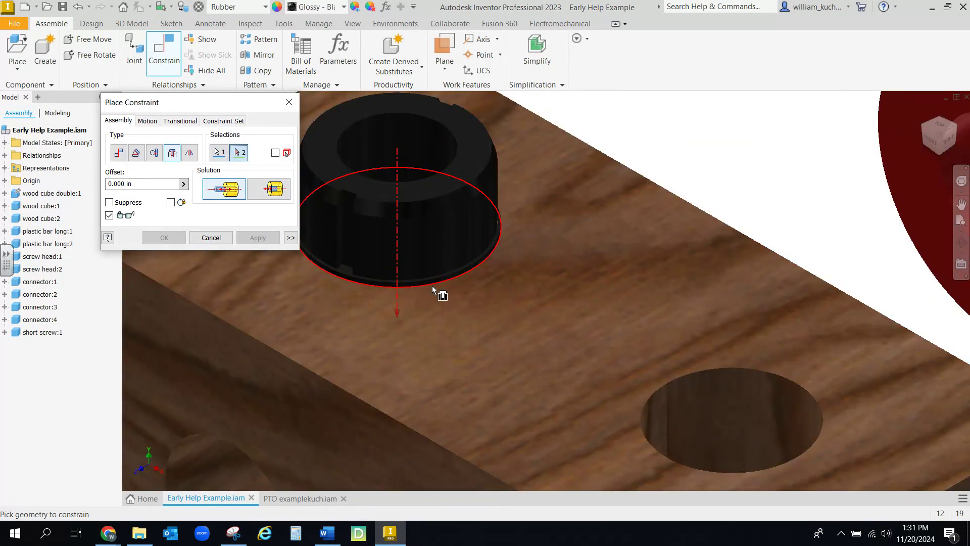
pyautogui.moveTo(434, 288)
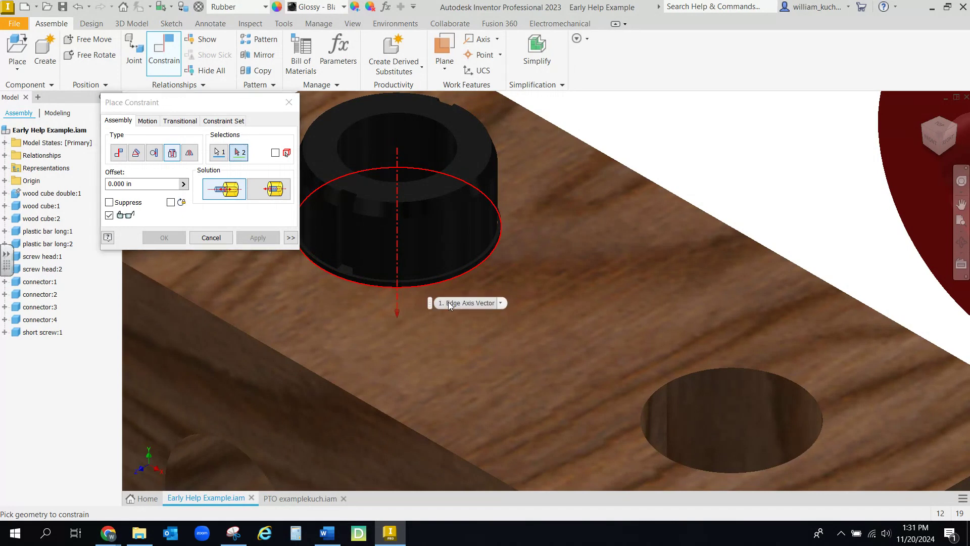
pyautogui.click(459, 271)
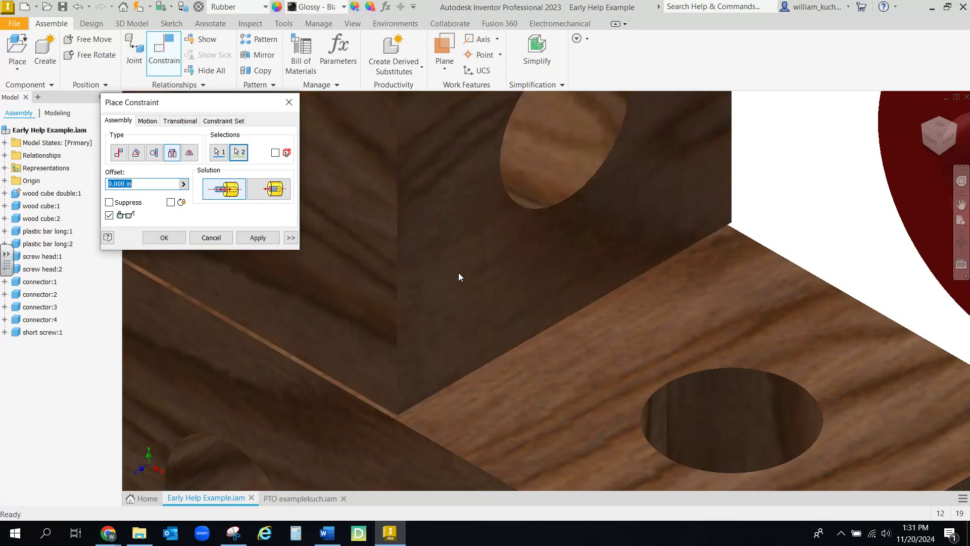
pyautogui.click(211, 237)
# Rotate the stacked wood cube about the connector's axis to test its remaining movement.
pyautogui.scroll(5, 445, 356)
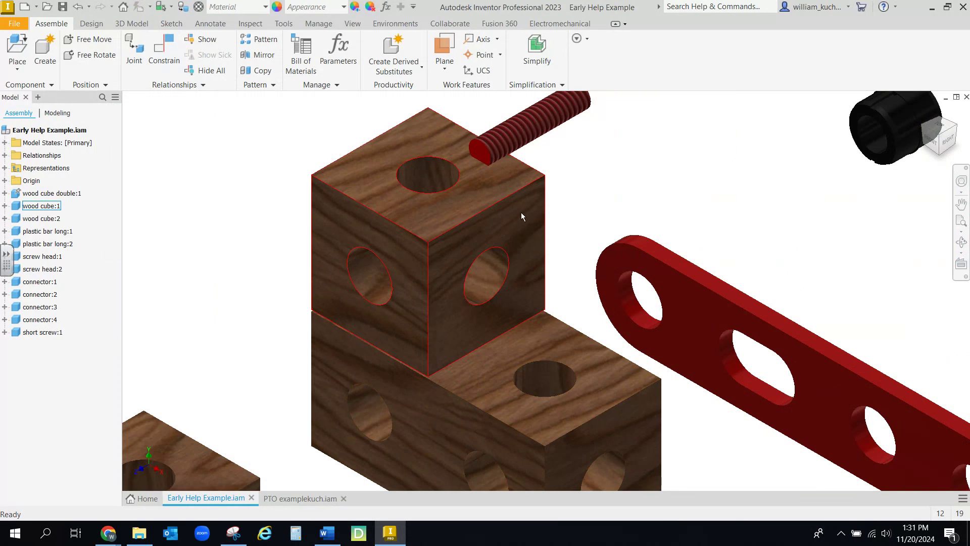
pyautogui.moveTo(520, 212); pyautogui.dragTo(502, 245)
pyautogui.scroll(3, 288, 268)
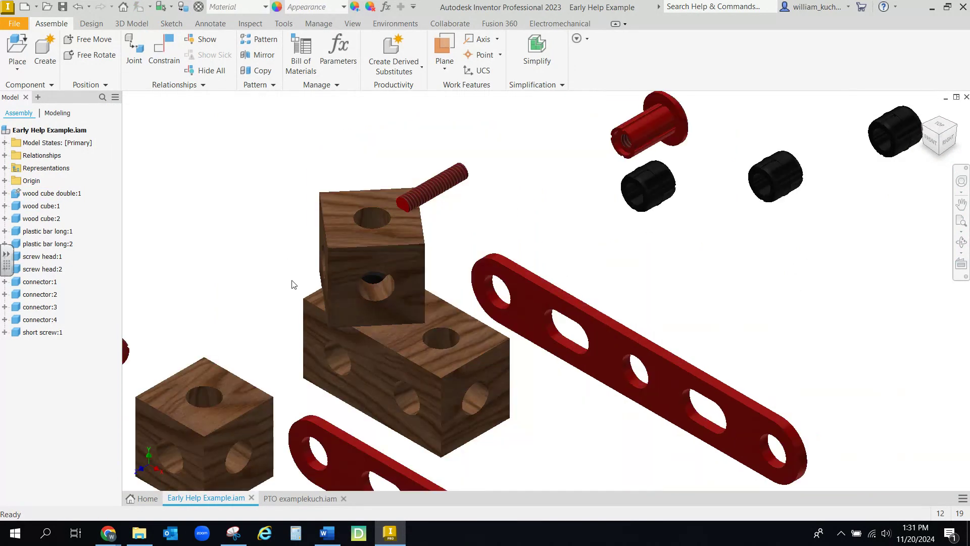
# Try a Flush constraint with 0.000 in offset between the side faces of the stacked wood cube and the double wood cube.
pyautogui.moveTo(293, 284); pyautogui.dragTo(315, 274, button='middle')
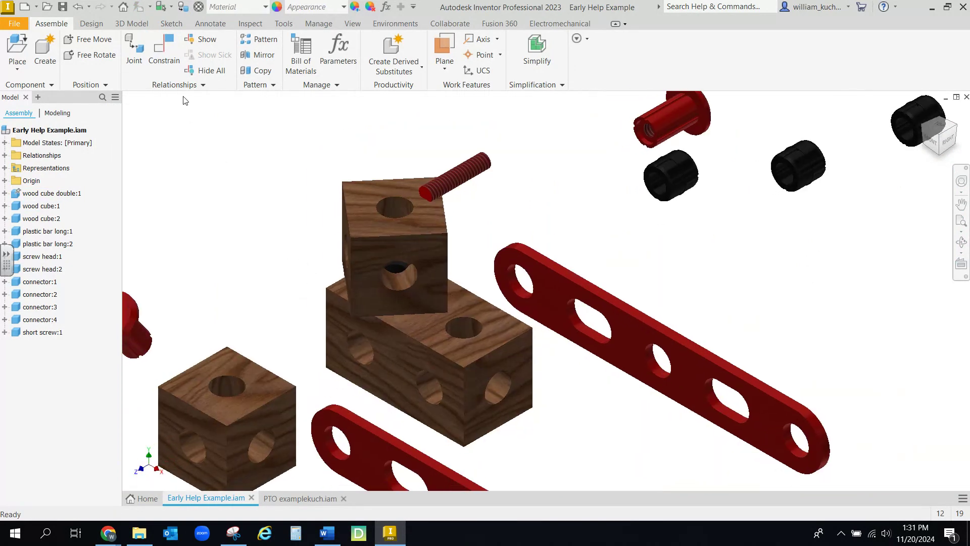
pyautogui.click(163, 52)
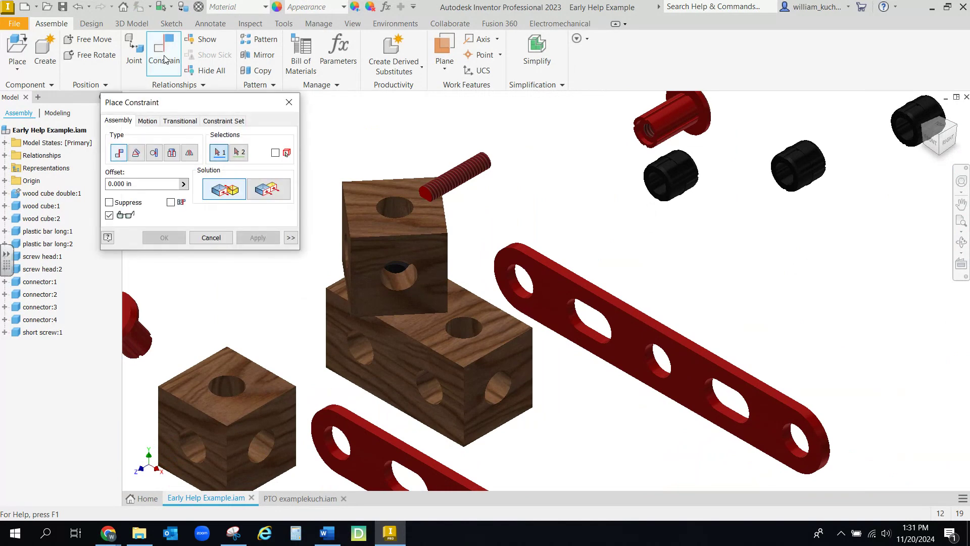
pyautogui.click(273, 197)
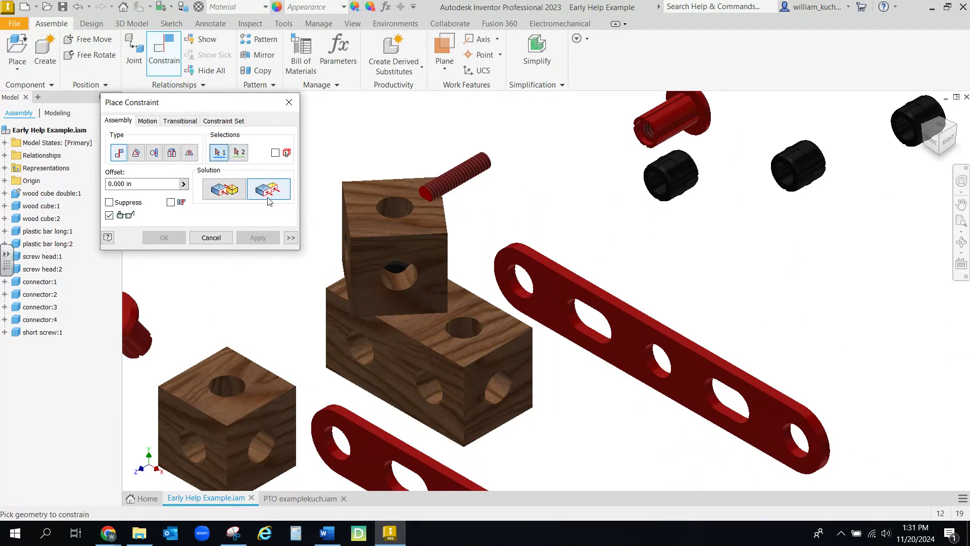
pyautogui.click(368, 253)
pyautogui.click(339, 322)
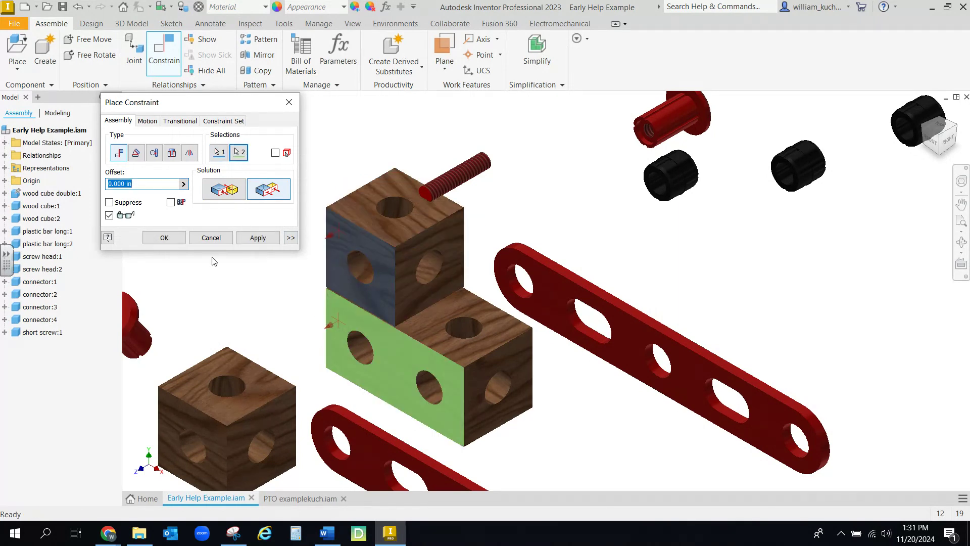
pyautogui.click(211, 238)
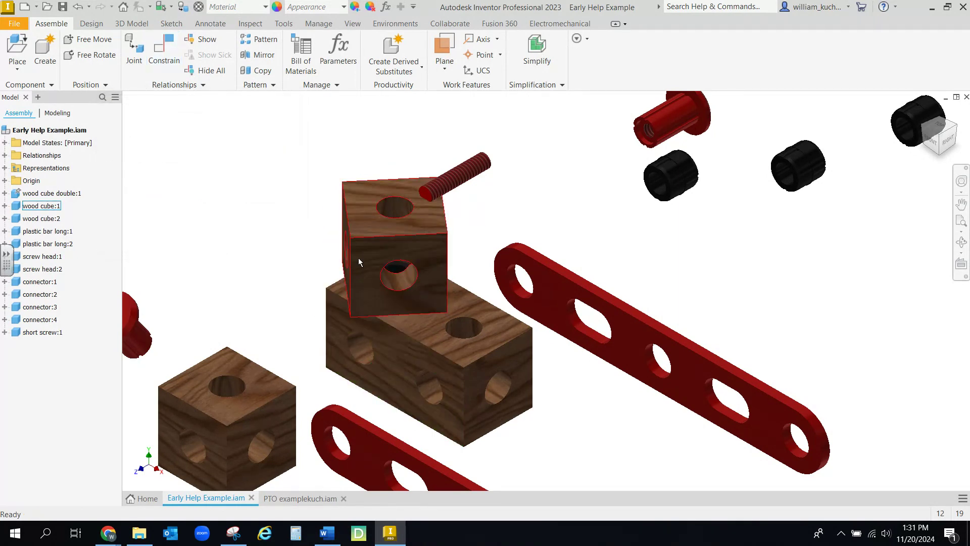
pyautogui.click(292, 218)
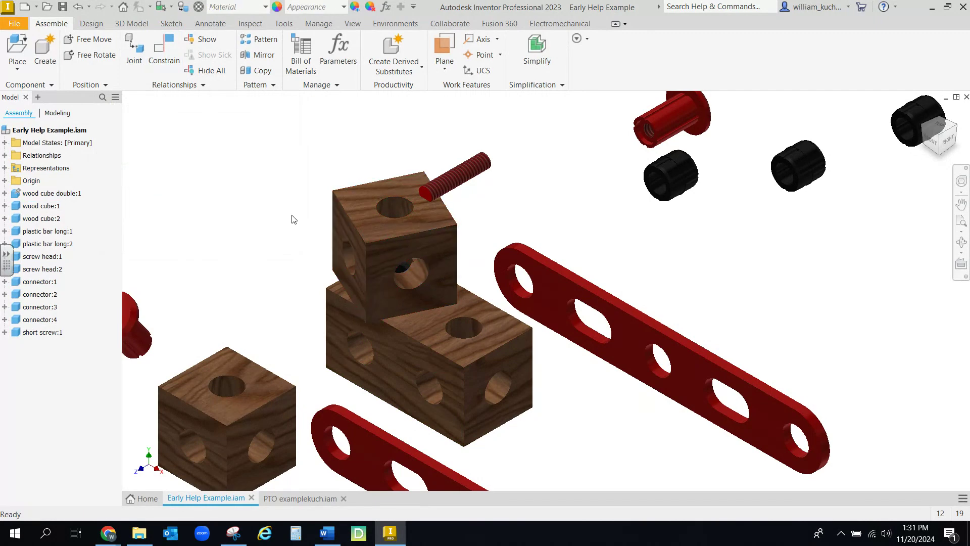
# Align the stacked wood cube's side face with the double wood cube's long side face using a Directed Angle constraint of 0.00 deg.
pyautogui.click(170, 59)
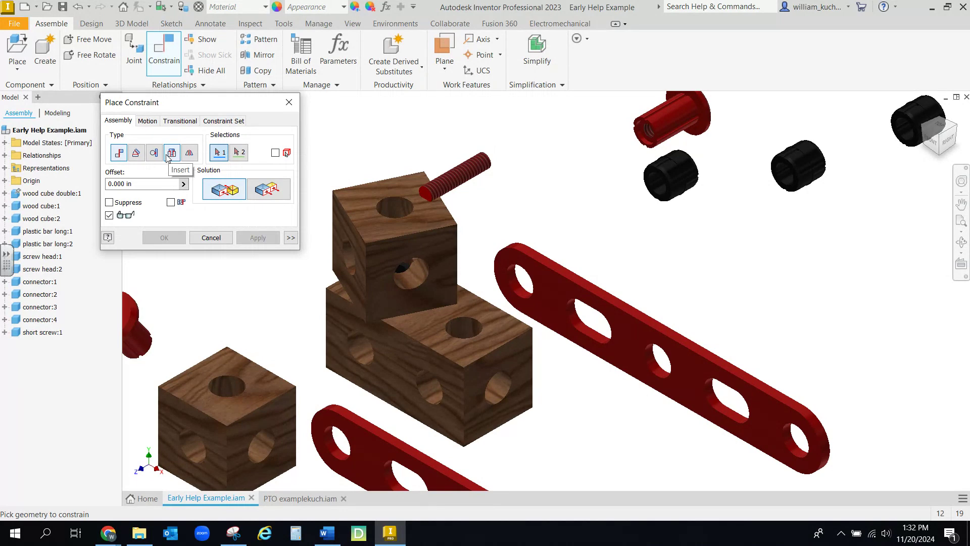
pyautogui.click(137, 154)
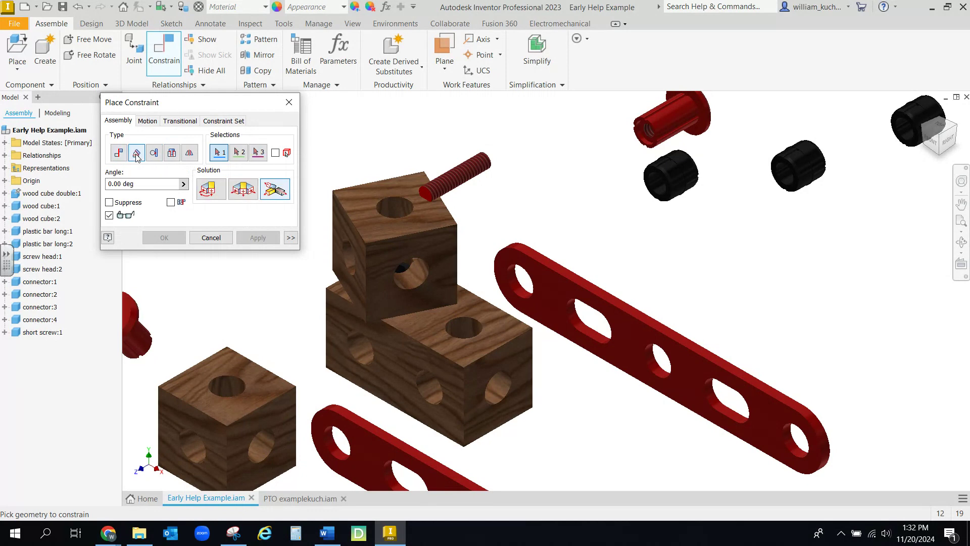
pyautogui.click(219, 196)
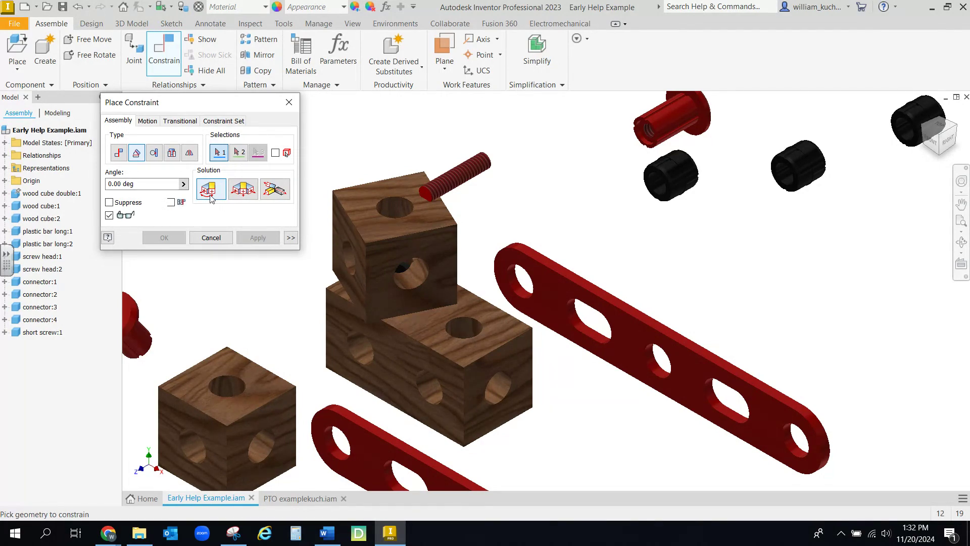
pyautogui.click(347, 232)
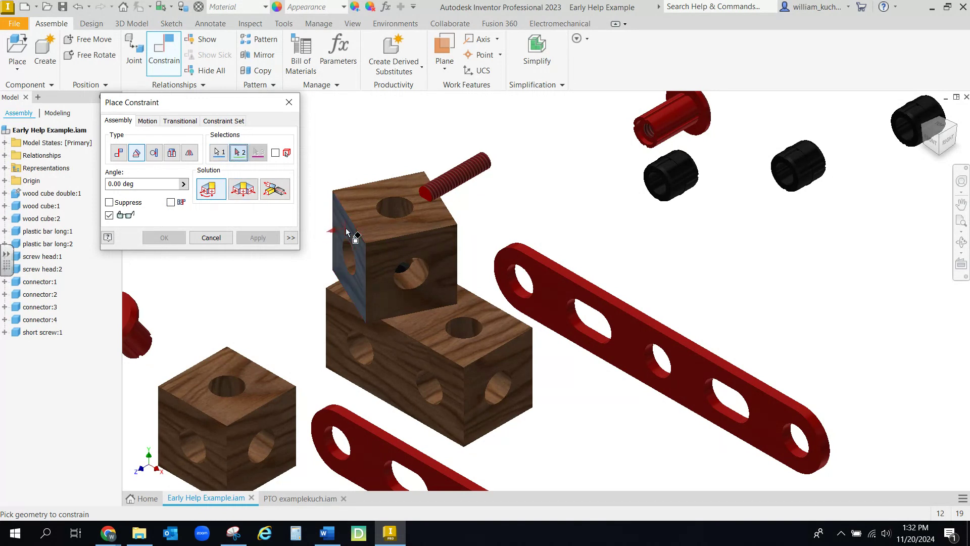
pyautogui.click(340, 316)
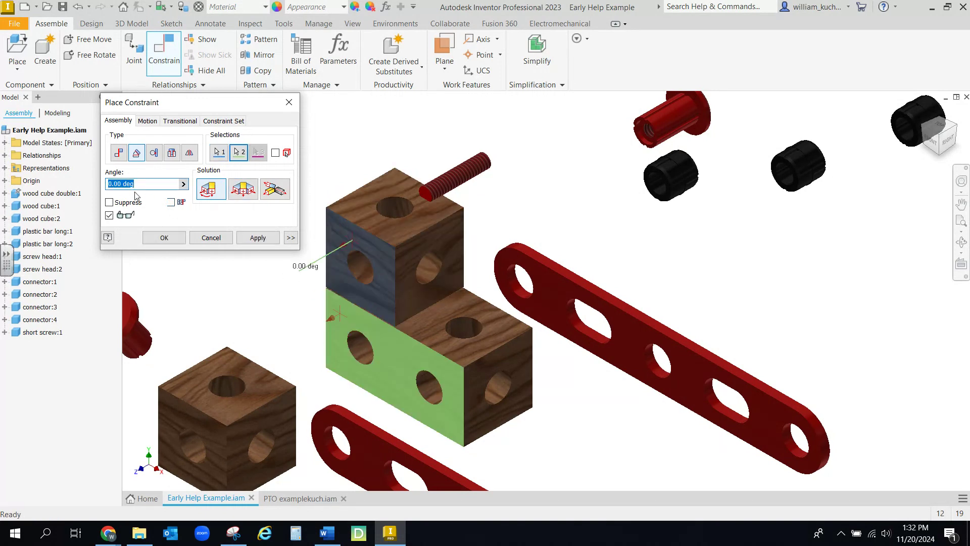
pyautogui.click(164, 238)
pyautogui.click(400, 254)
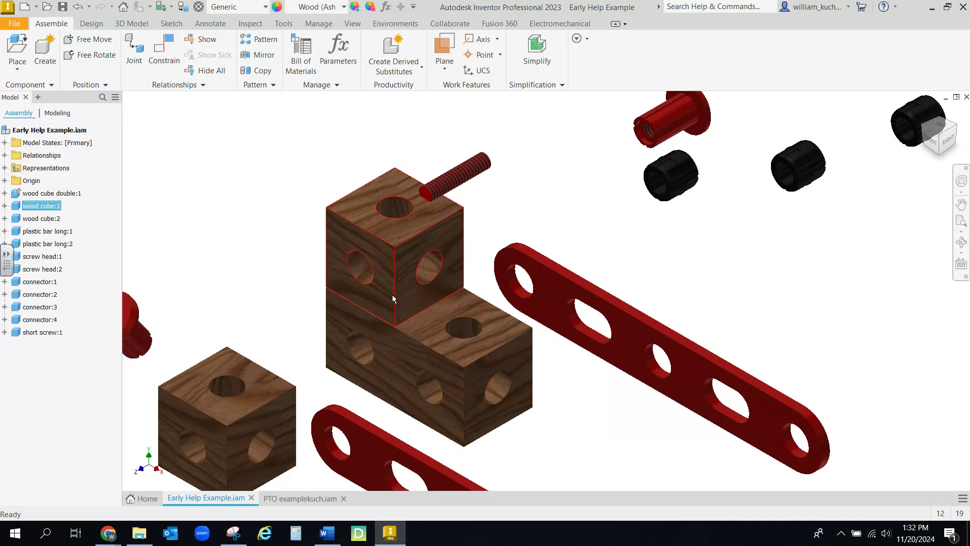
# Switch to PTO examplekuch.iam and examine how the long plastic bars connect the wood cube to the wheel.
pyautogui.moveTo(411, 304); pyautogui.dragTo(401, 202, button='middle')
pyautogui.click(300, 498)
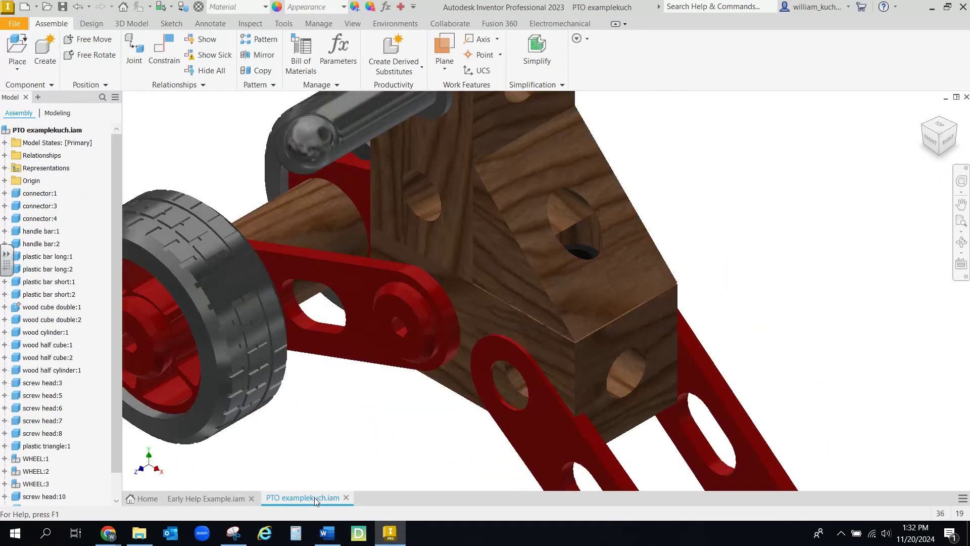
pyautogui.moveTo(483, 387); pyautogui.dragTo(349, 389, button='middle')
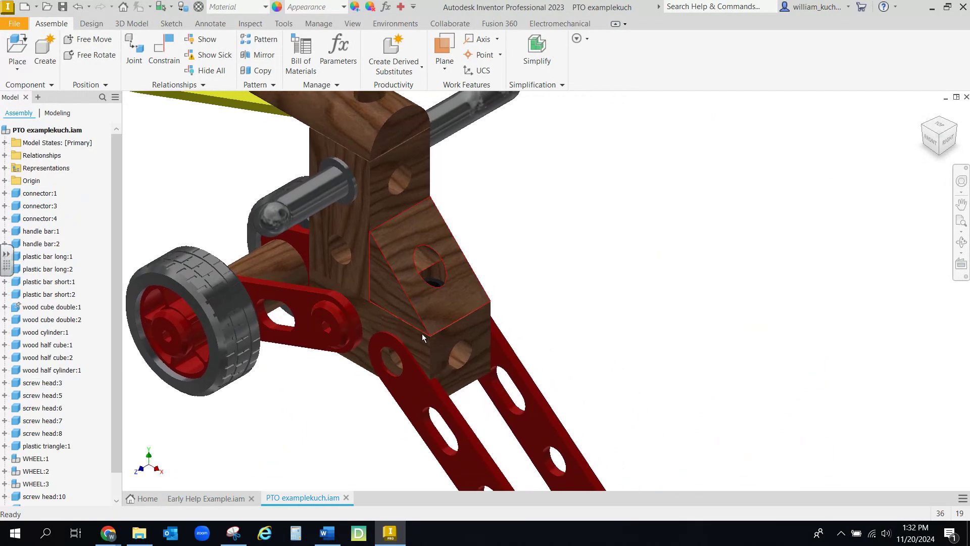
pyautogui.moveTo(587, 399); pyautogui.dragTo(621, 247, button='middle')
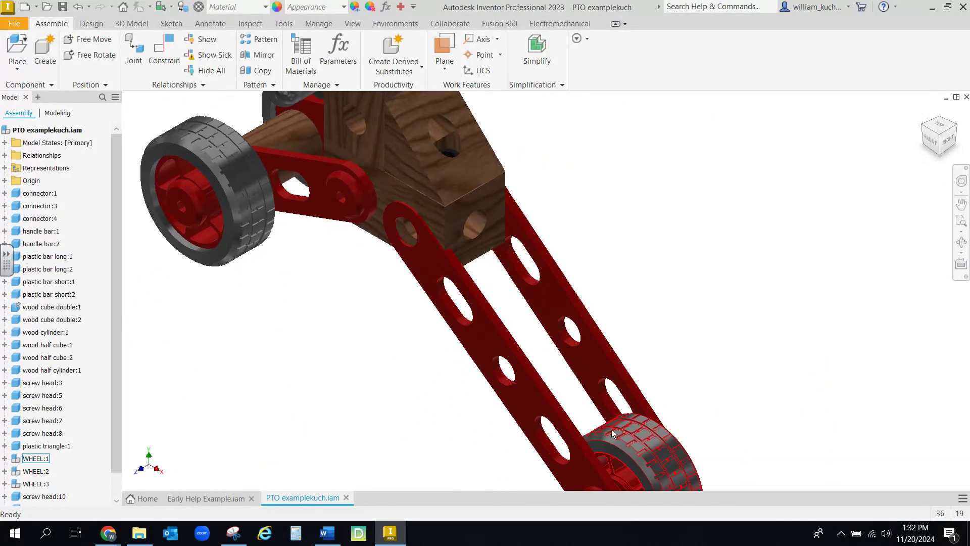
# In the Early Help Example assembly, insert one long plastic bar's end hole onto the double wood cube's exposed front side hole with 0.000 in offset.
pyautogui.click(234, 500)
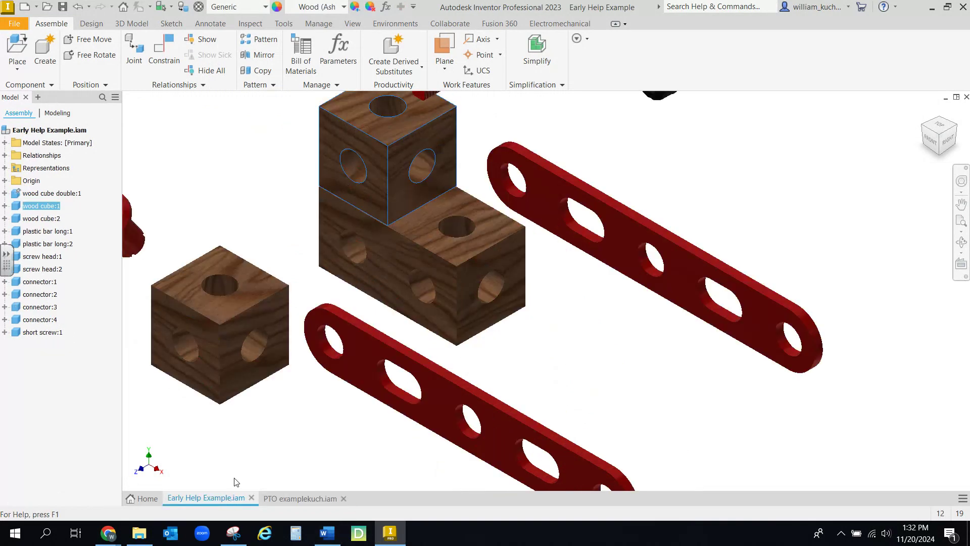
pyautogui.click(170, 68)
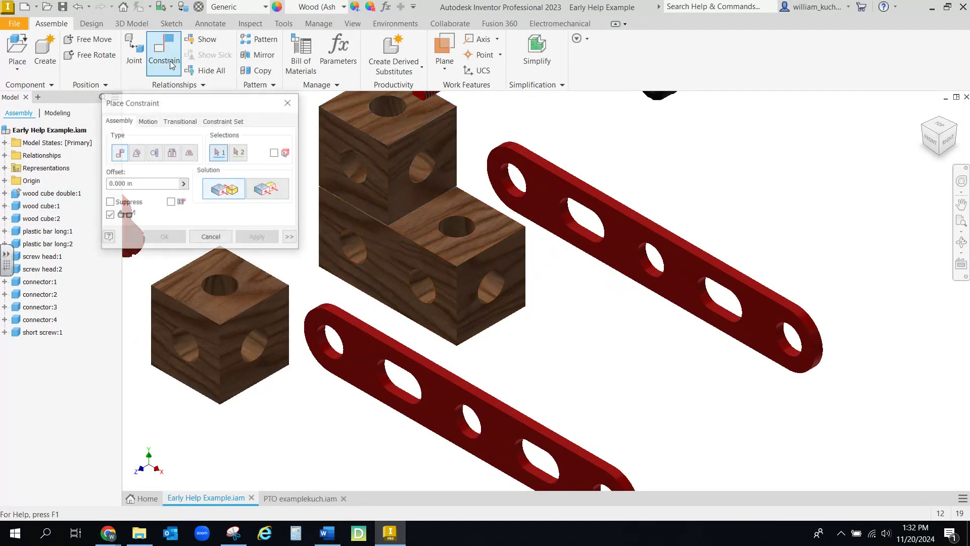
pyautogui.click(172, 153)
pyautogui.click(516, 207)
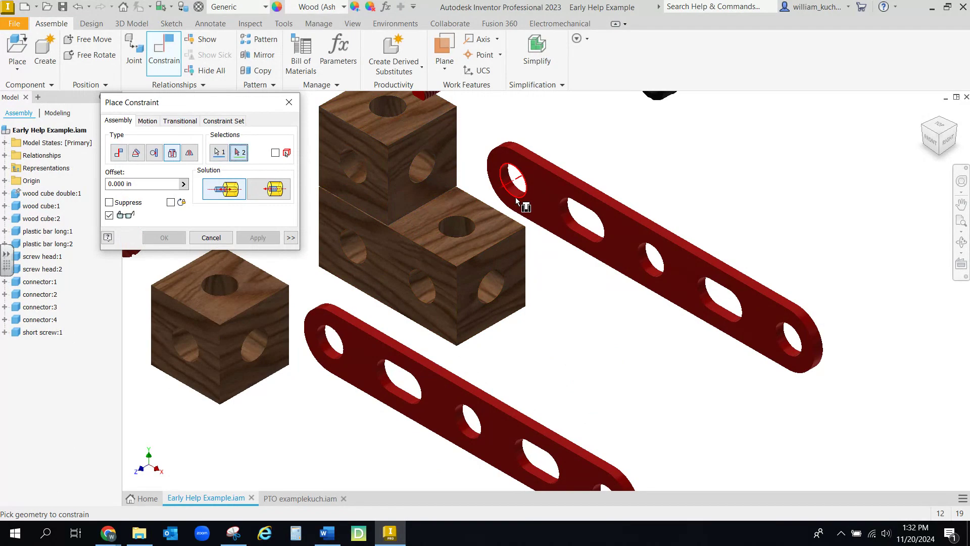
pyautogui.click(436, 289)
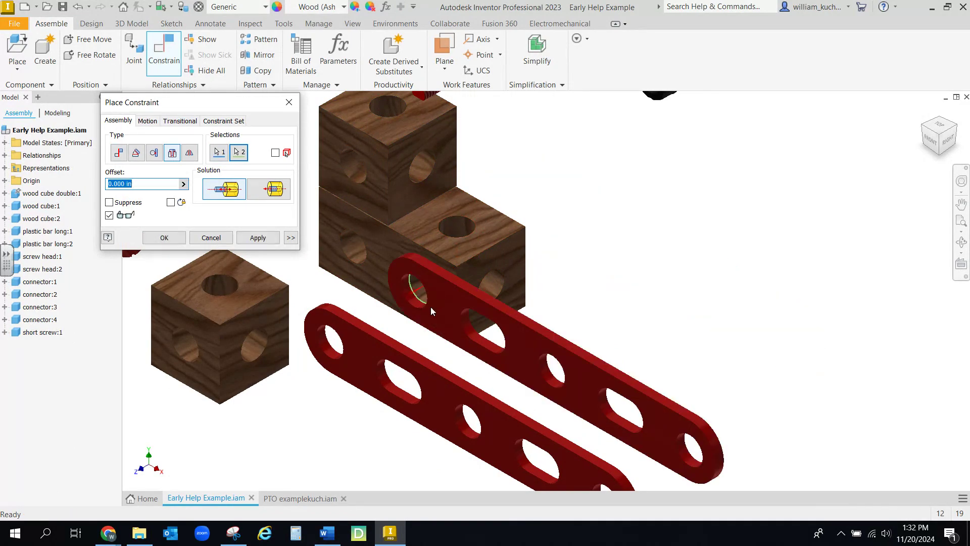
pyautogui.click(257, 238)
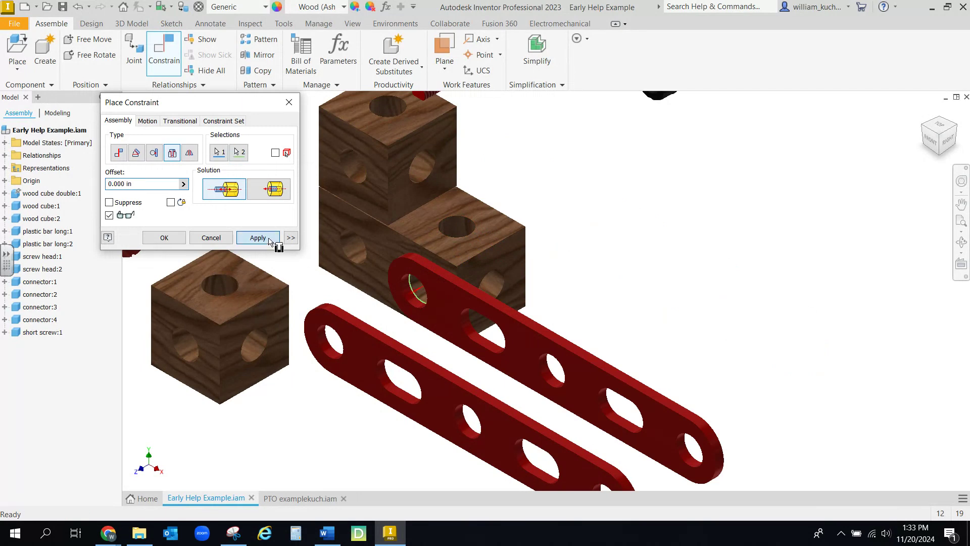
# Insert the second long plastic bar's end hole onto the matching hole on the double wood cube's opposite side with 0.000 in offset.
pyautogui.click(323, 353)
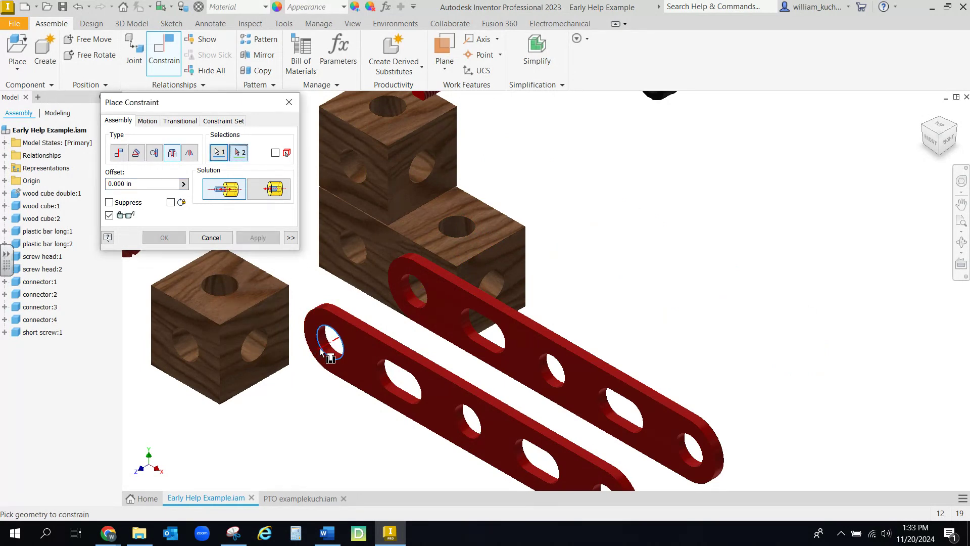
pyautogui.click(955, 127)
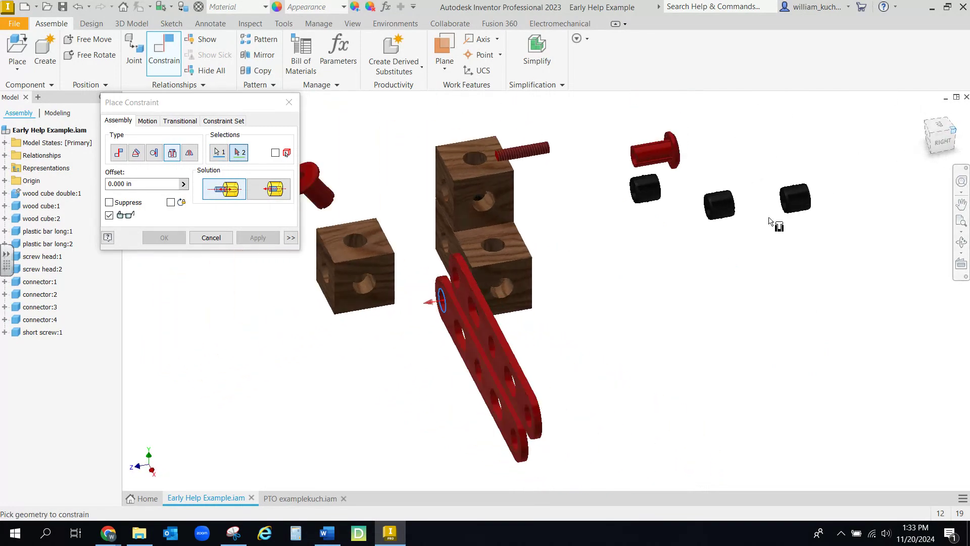
pyautogui.scroll(5, 538, 283)
pyautogui.click(535, 265)
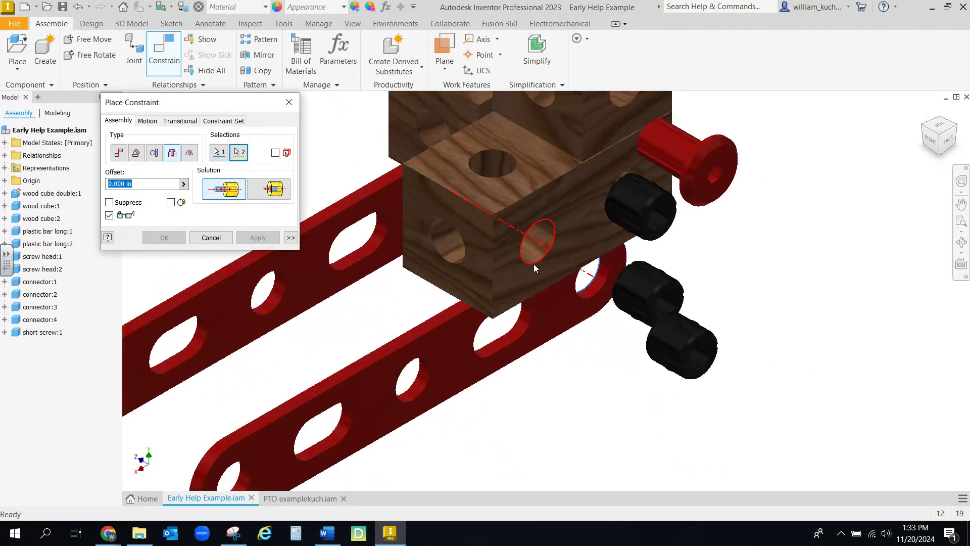
pyautogui.click(258, 237)
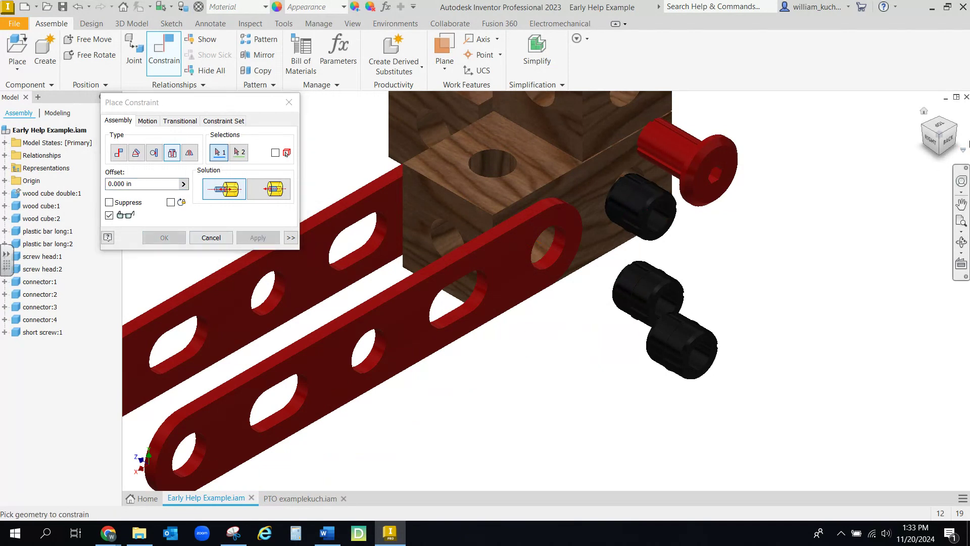
pyautogui.click(924, 111)
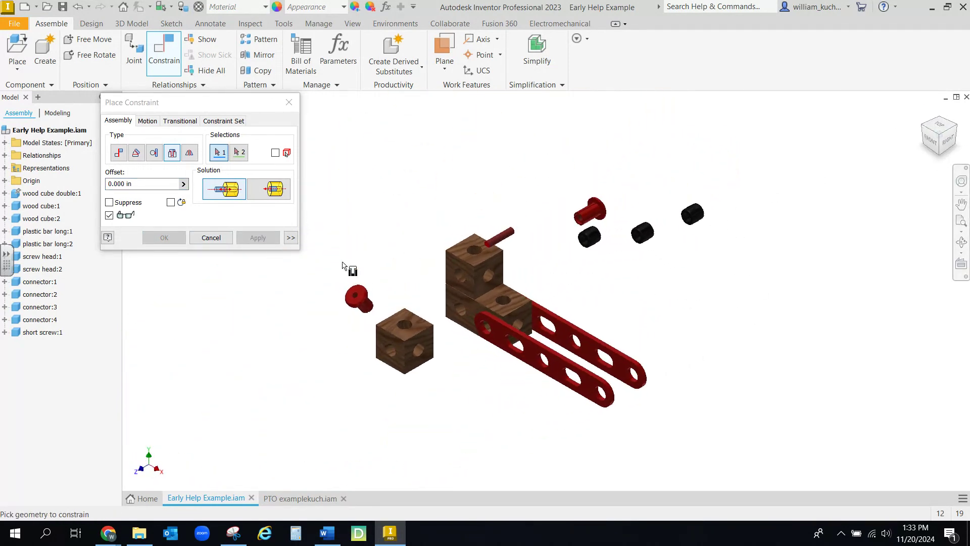
pyautogui.click(204, 242)
# Swing both long plastic bars downward about their end holes on the double wood cube.
pyautogui.moveTo(586, 385); pyautogui.dragTo(523, 382)
pyautogui.moveTo(571, 338); pyautogui.dragTo(561, 348)
pyautogui.scroll(5, 558, 353)
pyautogui.moveTo(558, 353); pyautogui.dragTo(484, 214, button='middle')
pyautogui.scroll(-3, 225, 250)
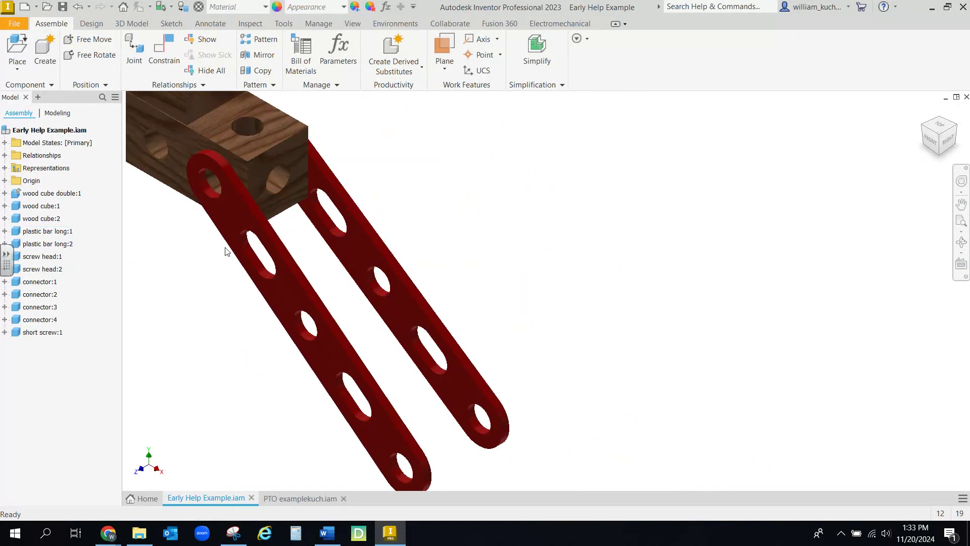
pyautogui.moveTo(227, 251); pyautogui.dragTo(303, 293, button='middle')
# Constrain the upper edge faces of both long plastic bars with a Directed Angle of 0.00 deg, and swing one bar to test their linked movement.
pyautogui.click(163, 53)
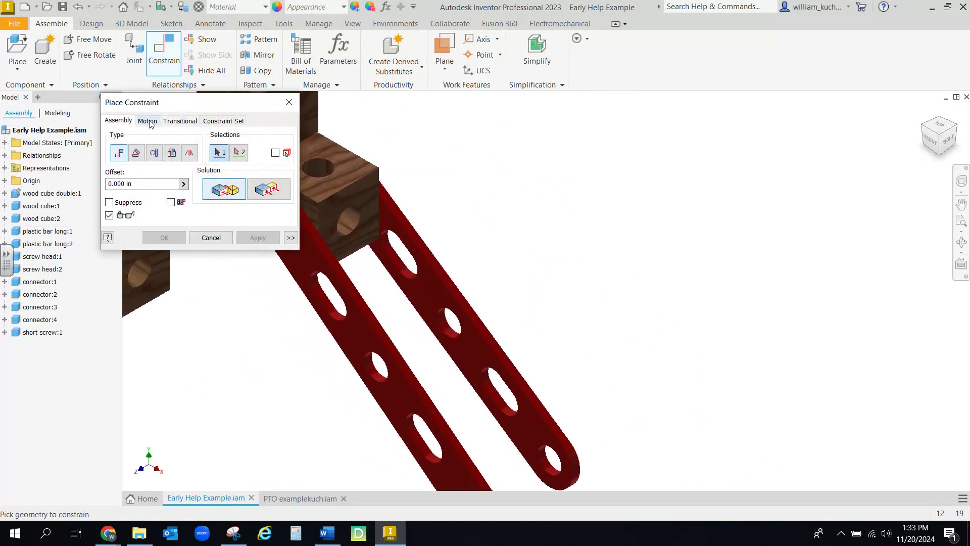
pyautogui.click(136, 152)
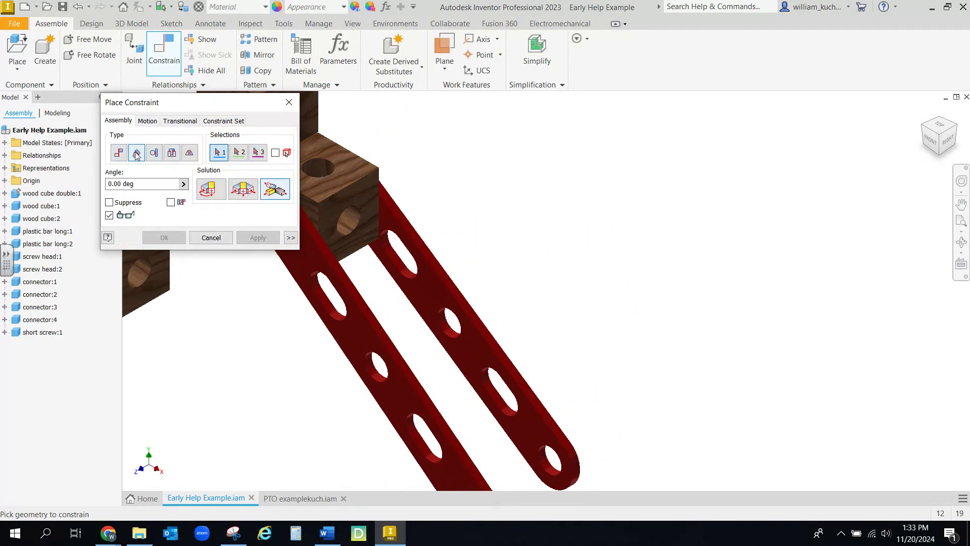
pyautogui.click(211, 189)
pyautogui.scroll(2, 397, 343)
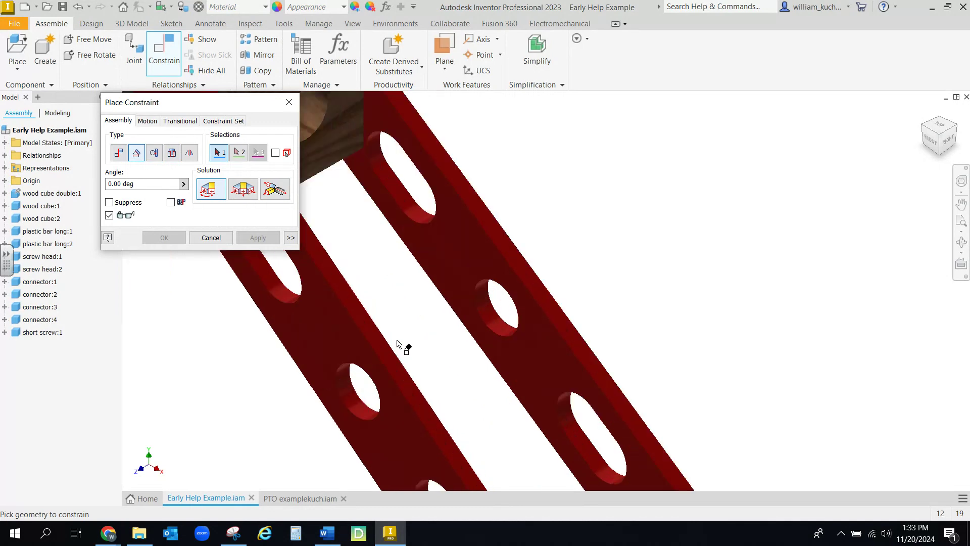
pyautogui.scroll(1, 397, 343)
pyautogui.click(378, 354)
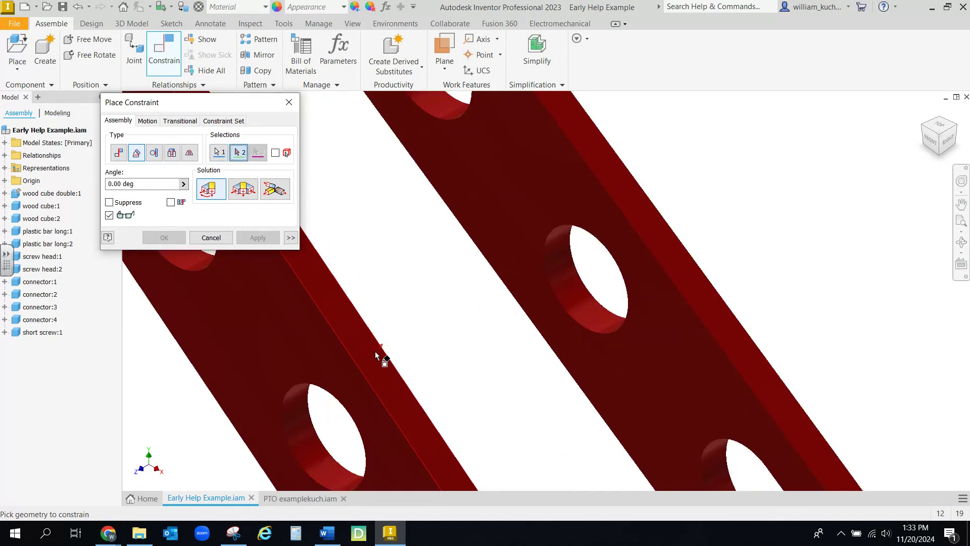
pyautogui.click(645, 222)
pyautogui.click(166, 238)
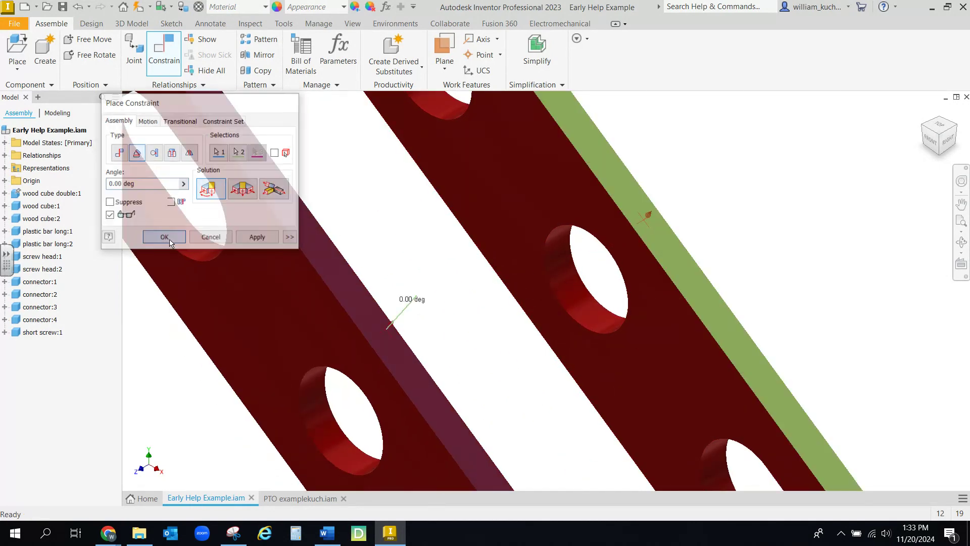
pyautogui.scroll(-5, 312, 339)
pyautogui.moveTo(399, 316); pyautogui.dragTo(272, 462)
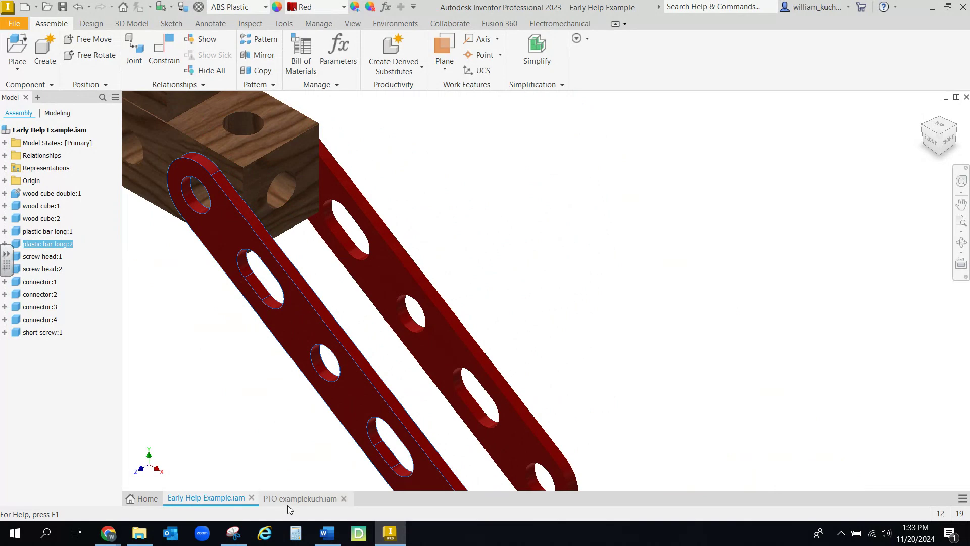
# Examine the angle of the long plastic bars from the front in PTO examplekuch.iam.
pyautogui.click(300, 498)
pyautogui.click(932, 141)
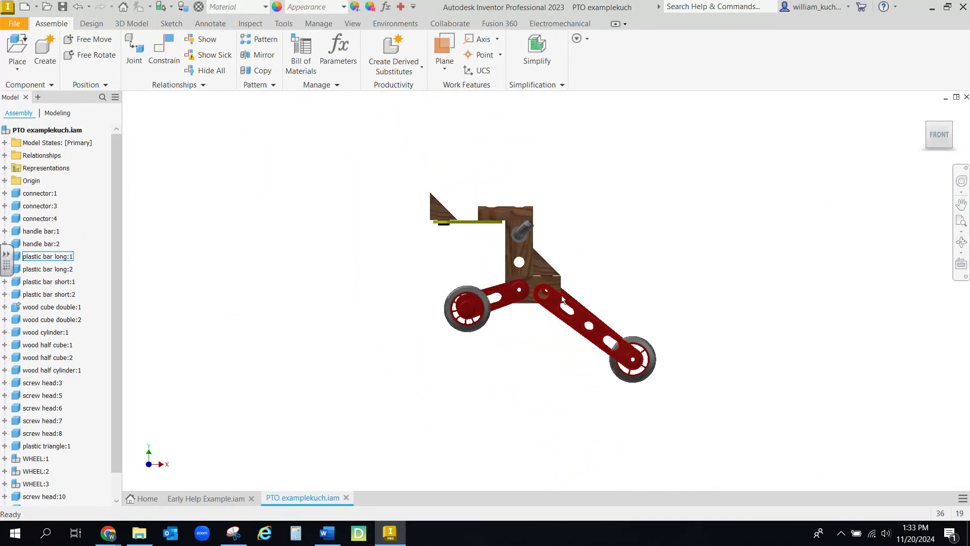
# In Early Help Example.iam, constrain the upper edge face of the near long plastic bar to the double wood cube's top face with a 35 deg Directed Angle.
pyautogui.click(208, 499)
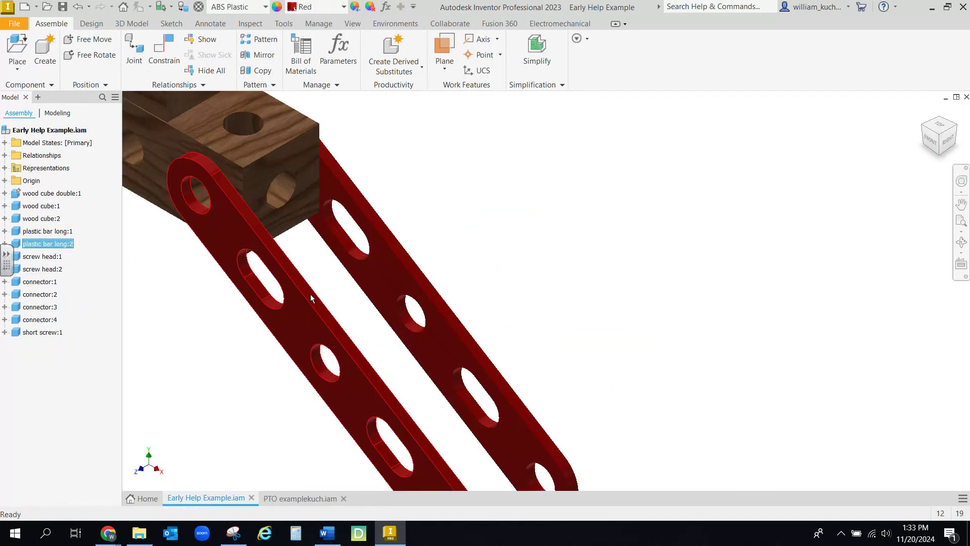
pyautogui.click(163, 55)
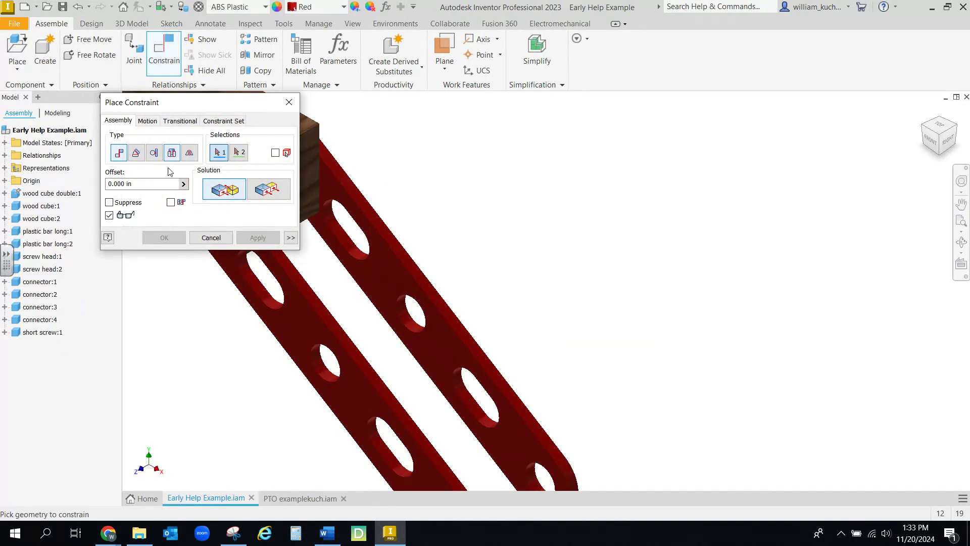
pyautogui.click(137, 153)
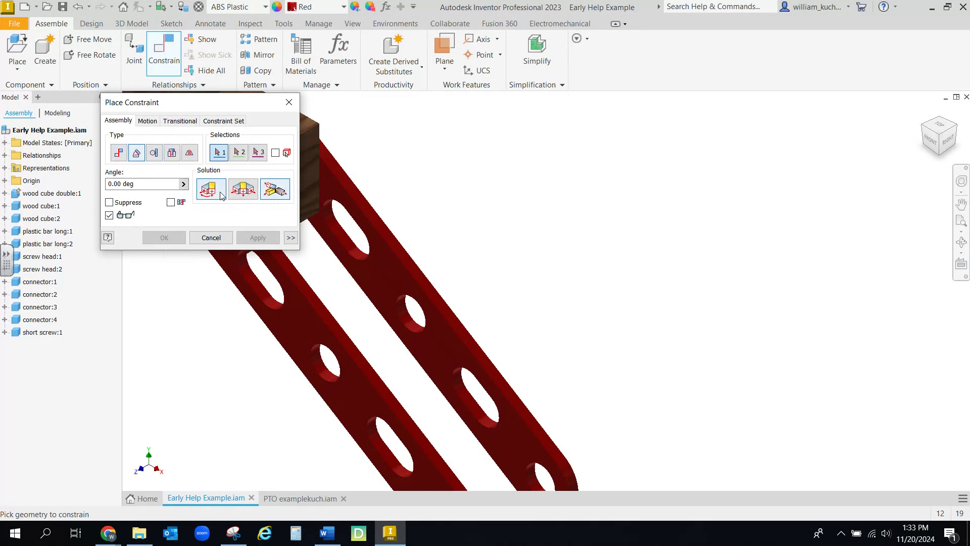
pyautogui.moveTo(546, 233); pyautogui.dragTo(677, 271, button='middle')
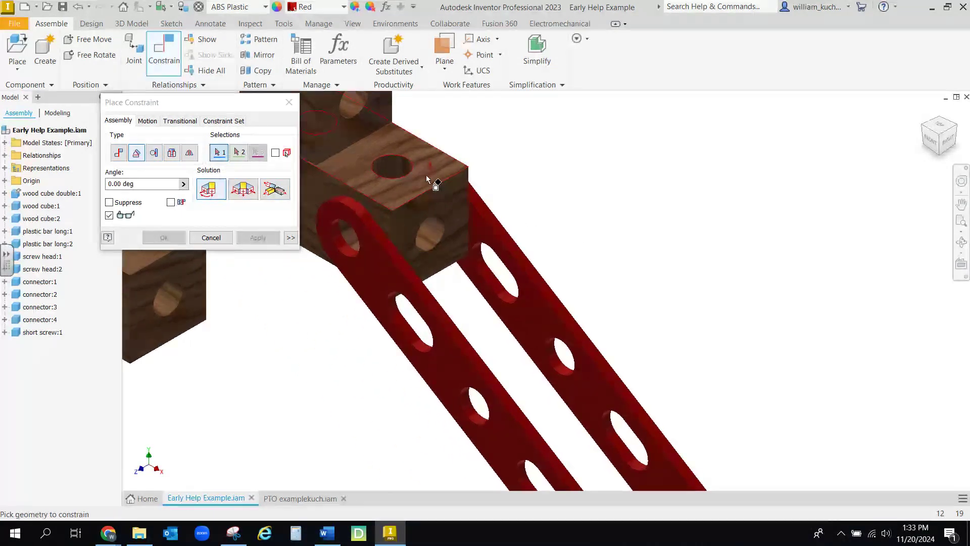
pyautogui.click(384, 195)
pyautogui.scroll(3, 427, 299)
pyautogui.scroll(3, 457, 323)
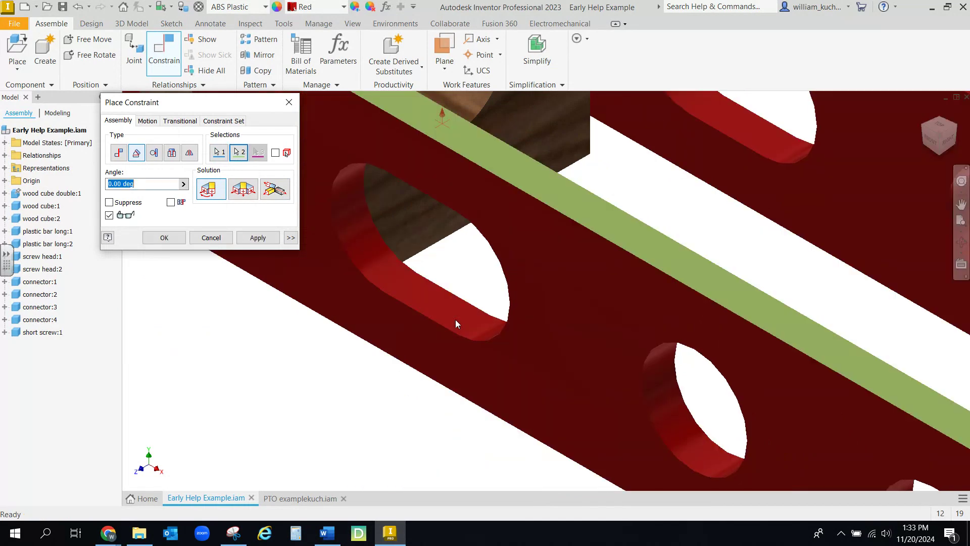
pyautogui.scroll(-5, 456, 334)
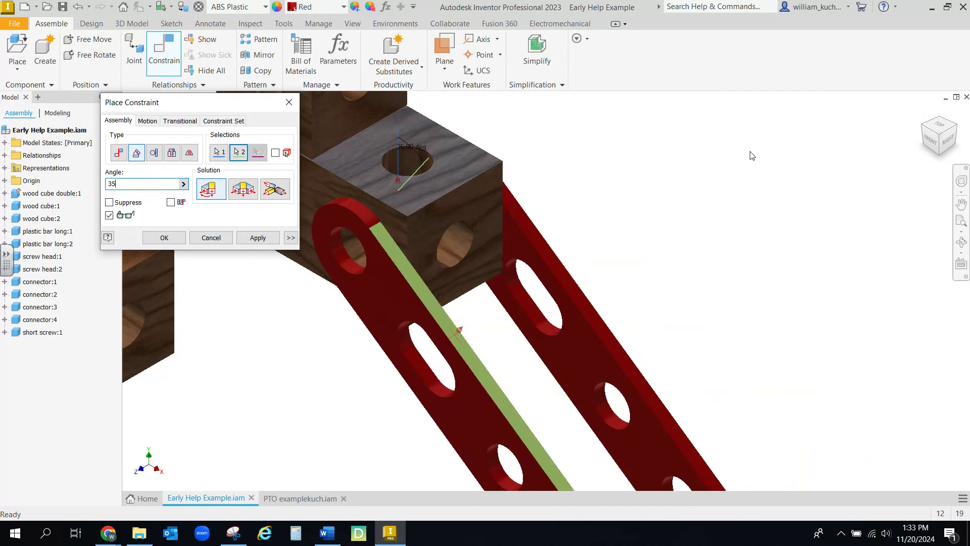
pyautogui.click(932, 139)
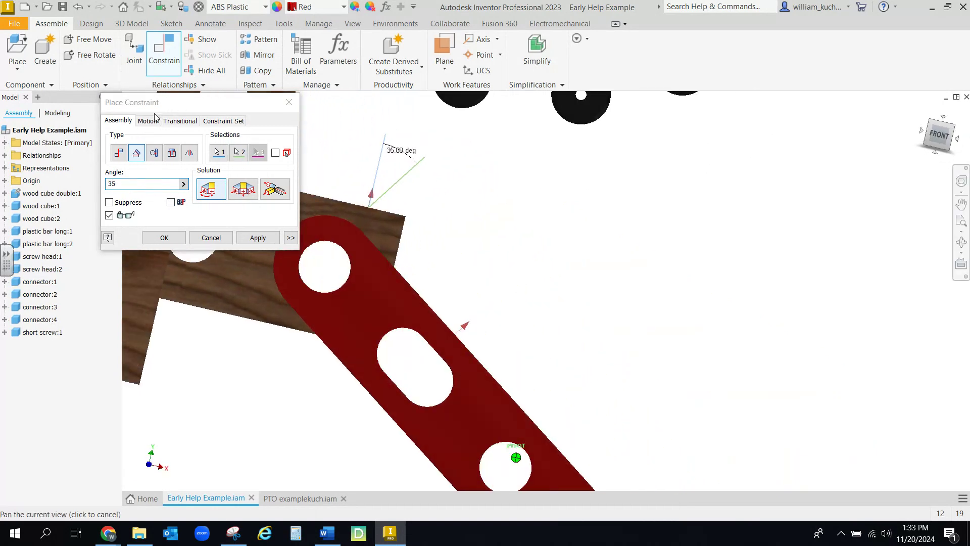
pyautogui.moveTo(657, 313); pyautogui.dragTo(739, 174)
pyautogui.press('Escape')
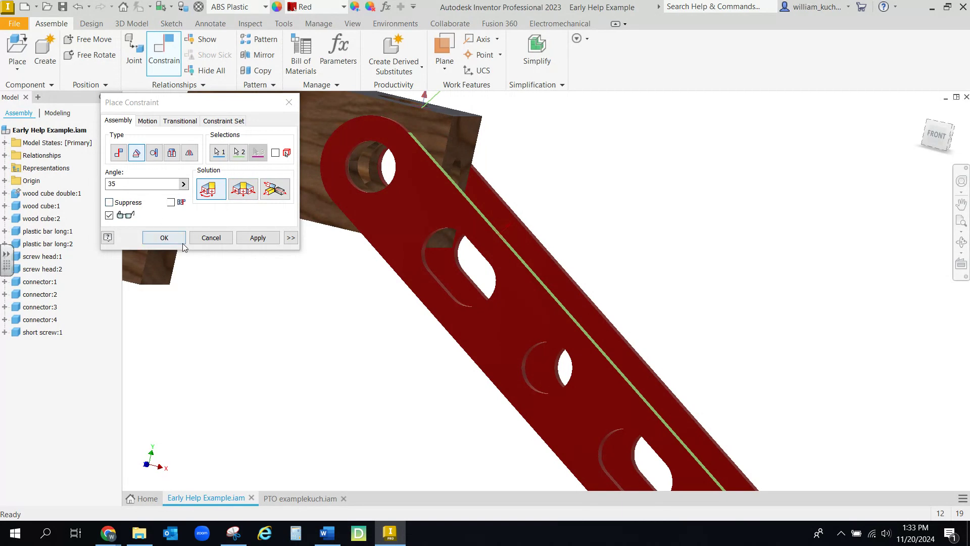
pyautogui.click(165, 238)
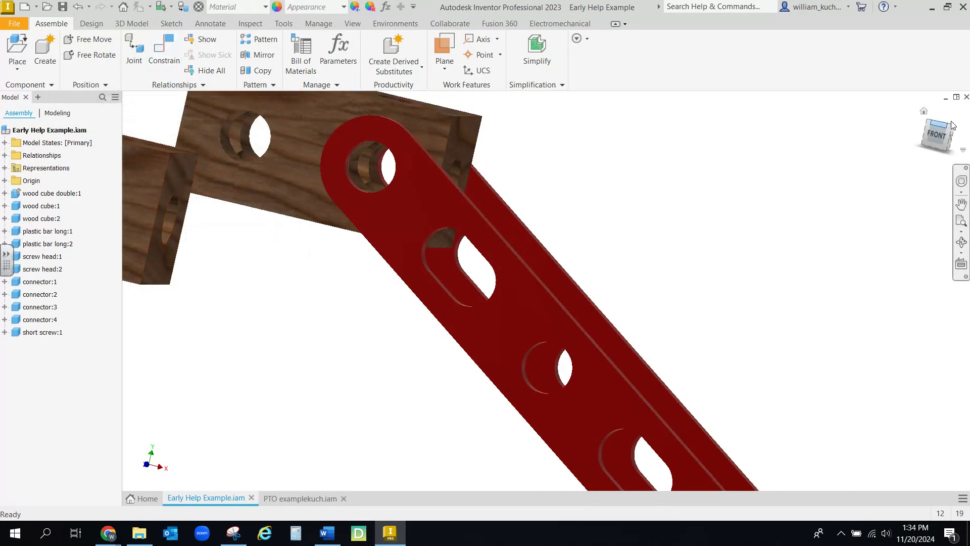
# Insert the short screw into the bore of the loose screw head beside the black connectors, with 0.000 in offset.
pyautogui.click(922, 113)
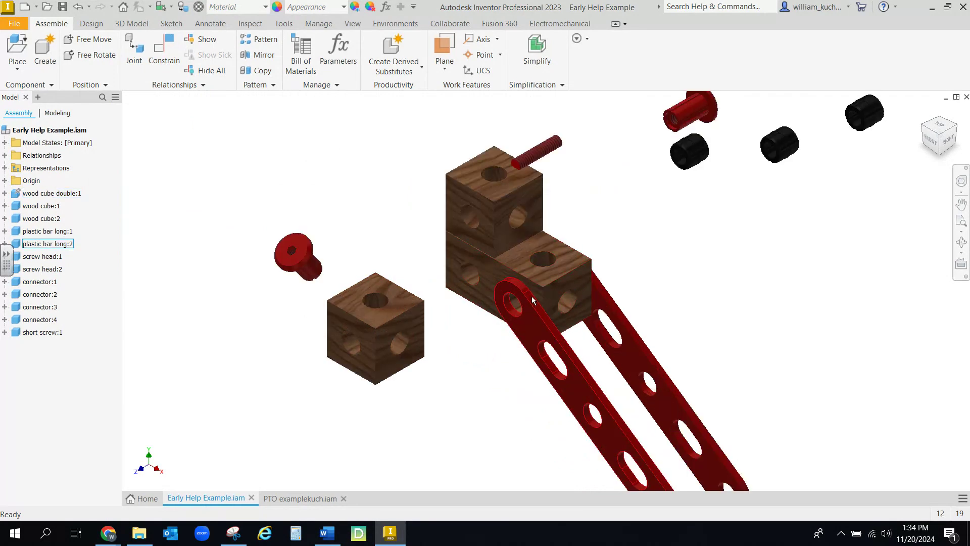
pyautogui.press('c')
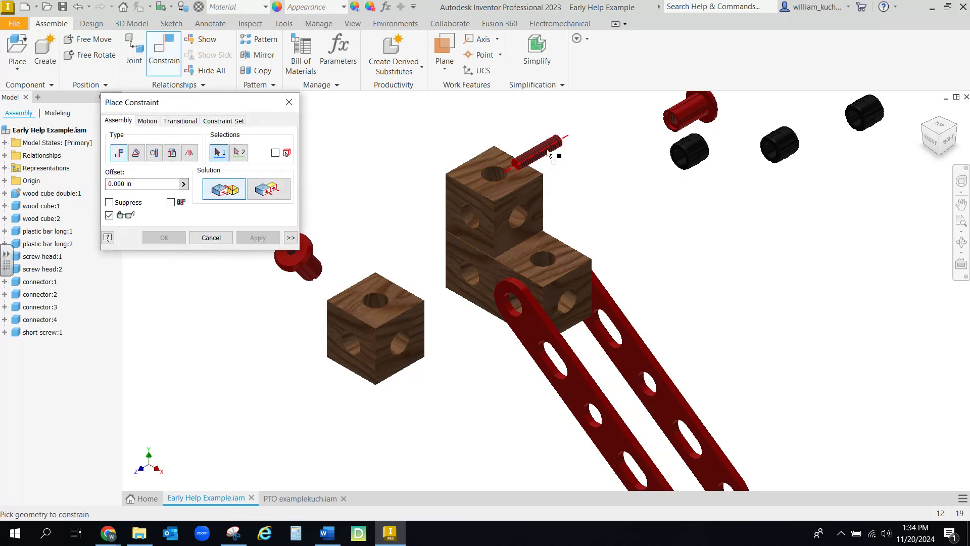
pyautogui.scroll(-5, 494, 229)
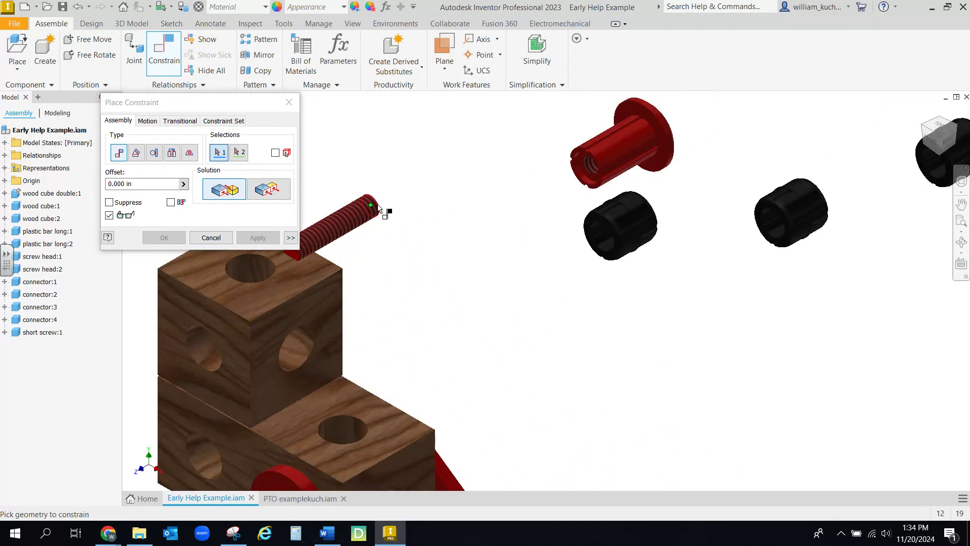
pyautogui.click(172, 153)
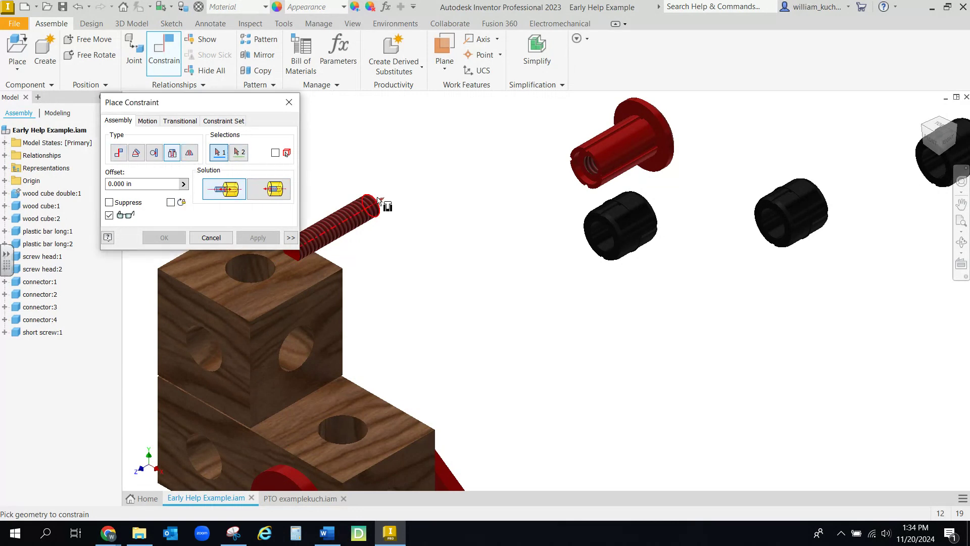
pyautogui.click(657, 144)
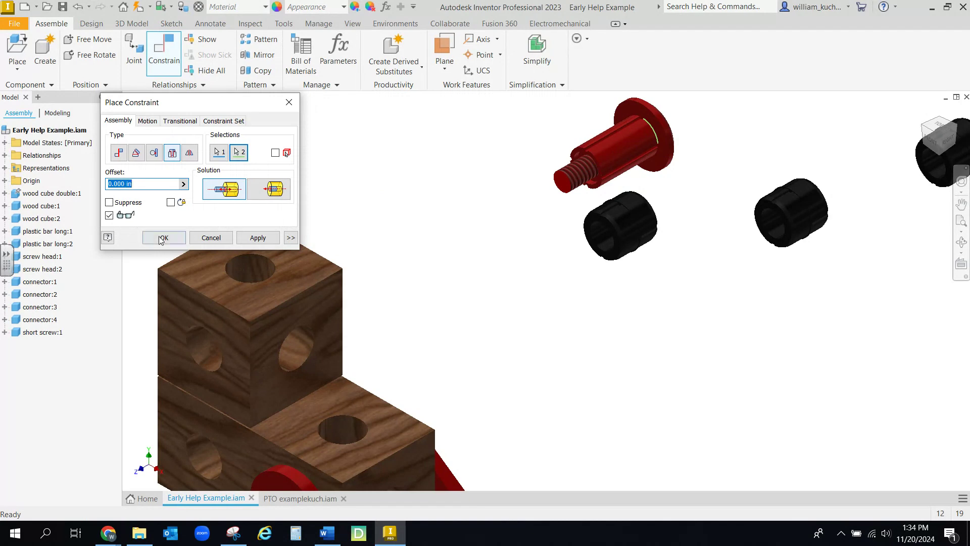
pyautogui.click(258, 237)
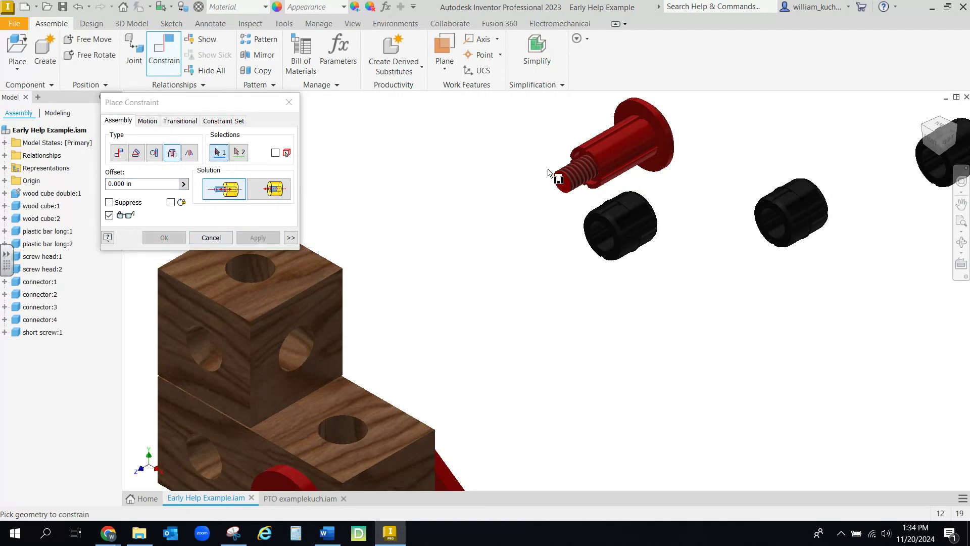
# Insert the screw head carrying the short screw into the far long plastic bar's end hole at the double wood cube, with 0.000 in offset.
pyautogui.click(652, 133)
pyautogui.click(954, 133)
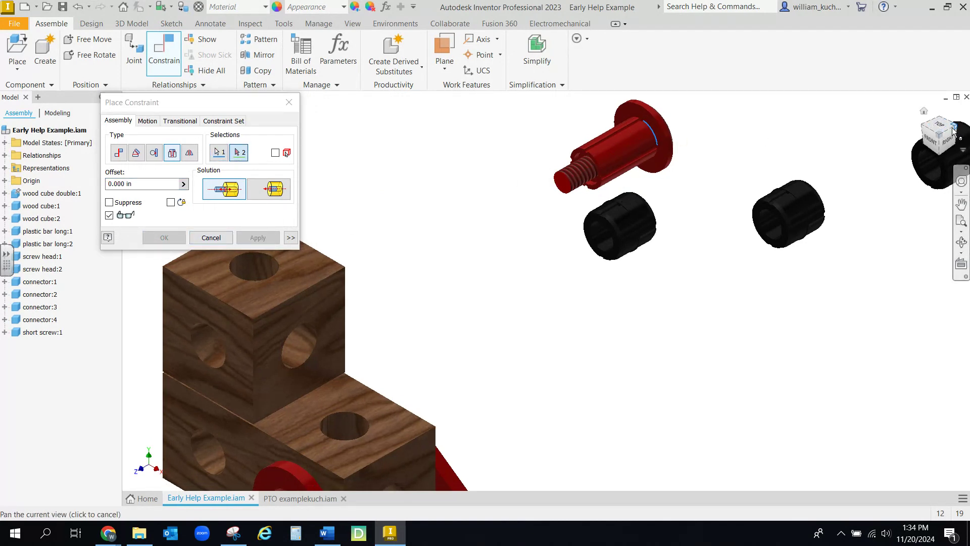
pyautogui.click(553, 270)
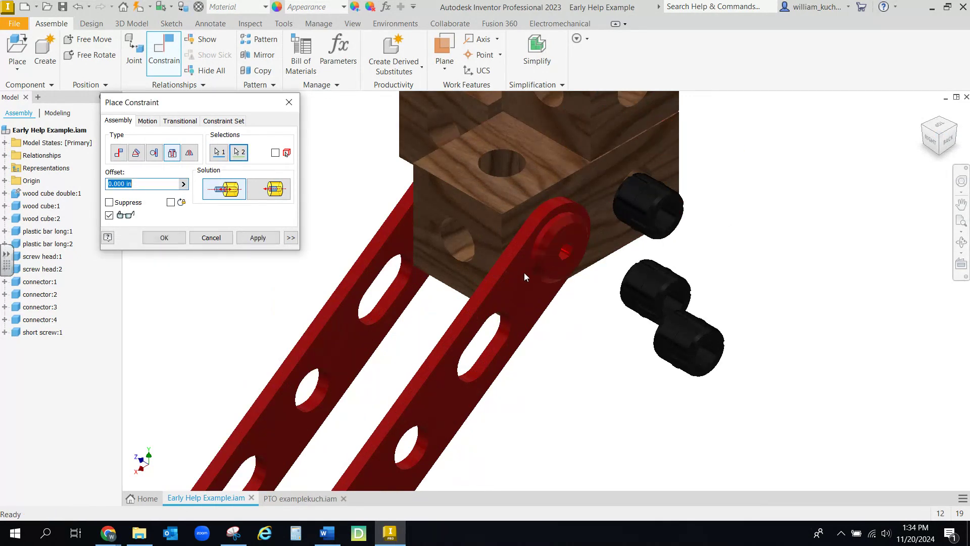
pyautogui.click(257, 239)
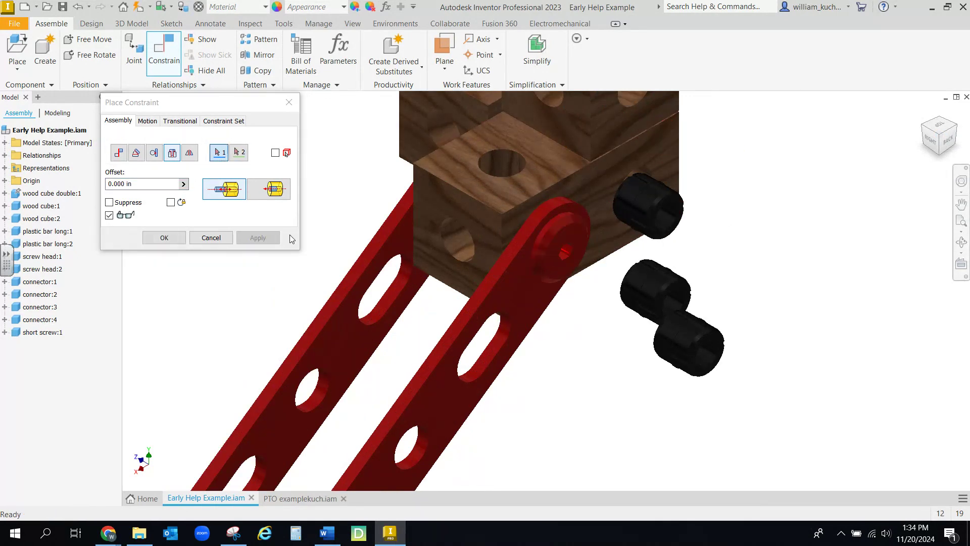
# Insert the remaining screw head into the near long plastic bar's end hole at the double wood cube with 0.000 in offset, and check its seating.
pyautogui.click(923, 125)
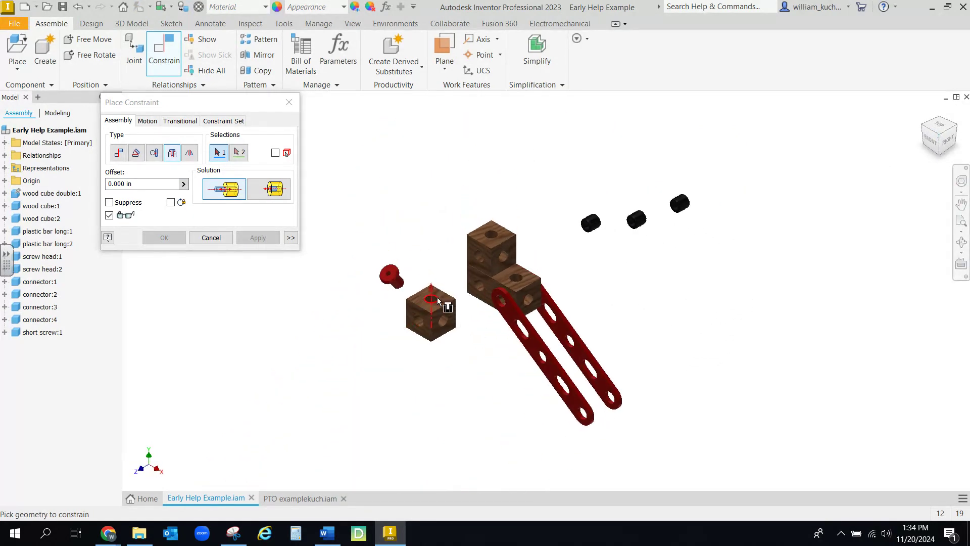
pyautogui.scroll(-5, 463, 334)
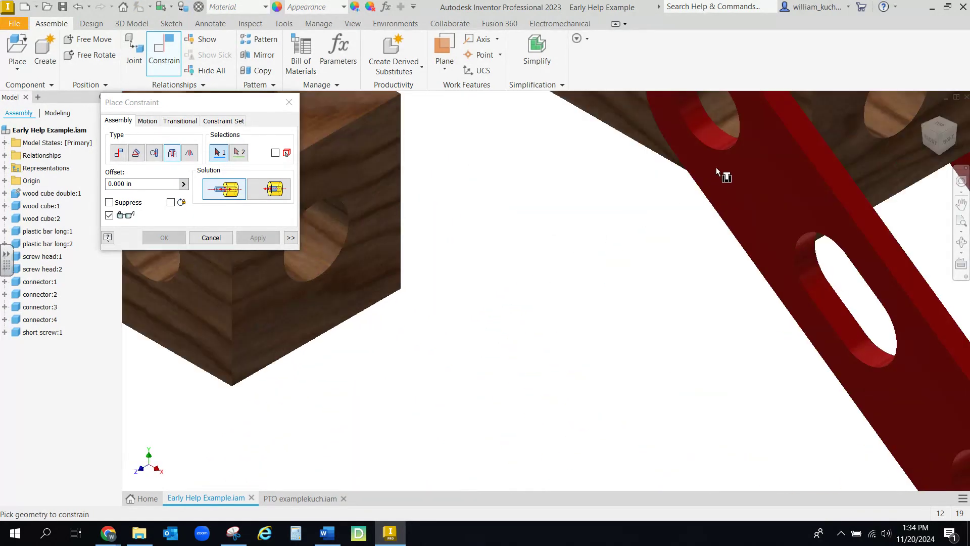
pyautogui.click(717, 153)
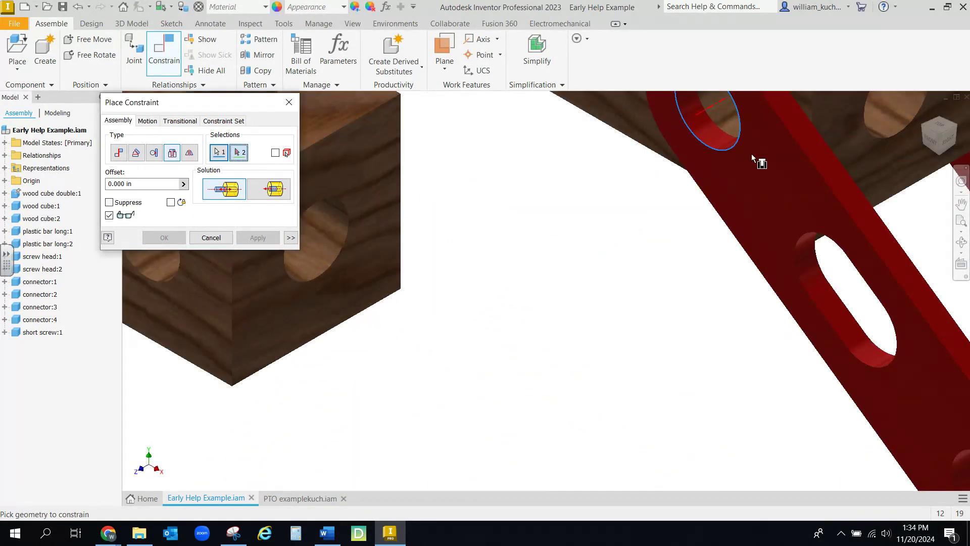
pyautogui.click(957, 126)
pyautogui.scroll(-5, 636, 192)
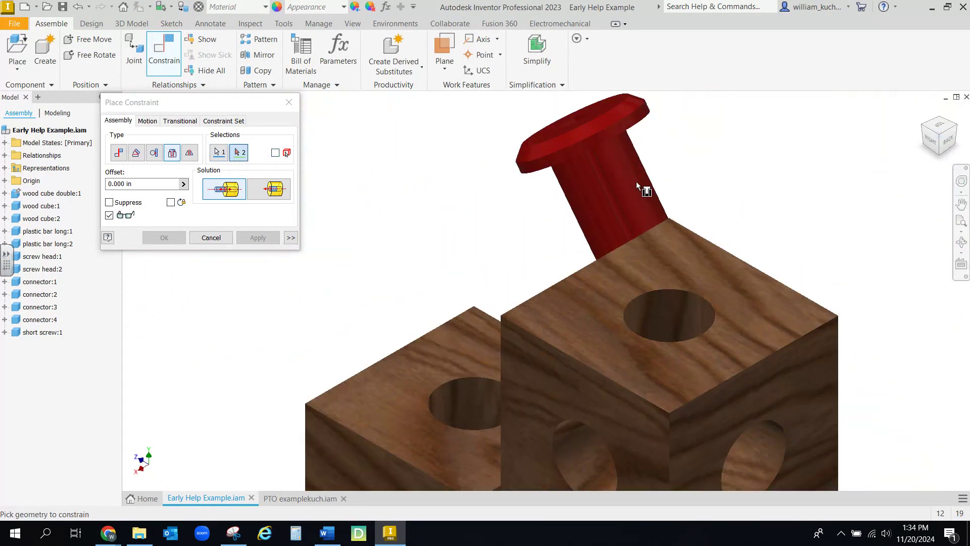
pyautogui.click(609, 143)
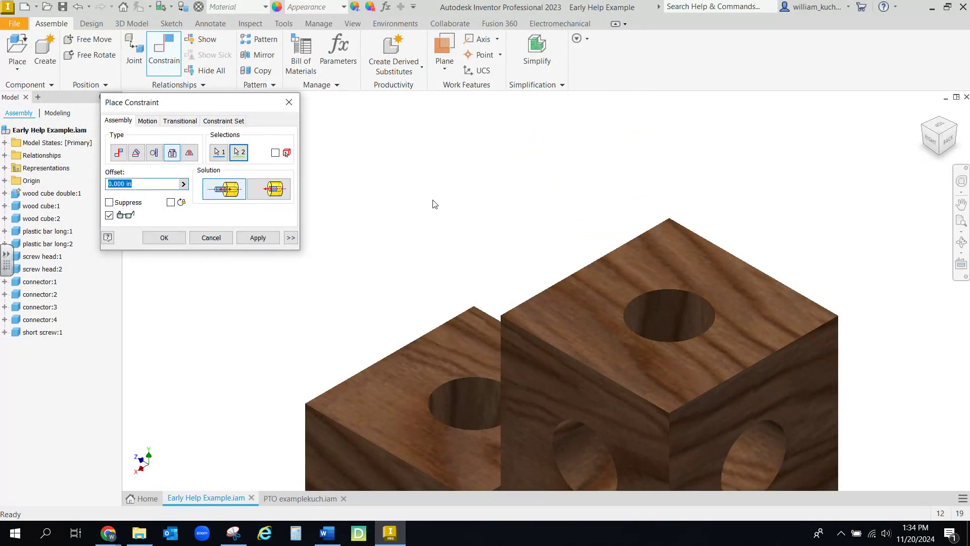
pyautogui.click(173, 239)
pyautogui.click(923, 110)
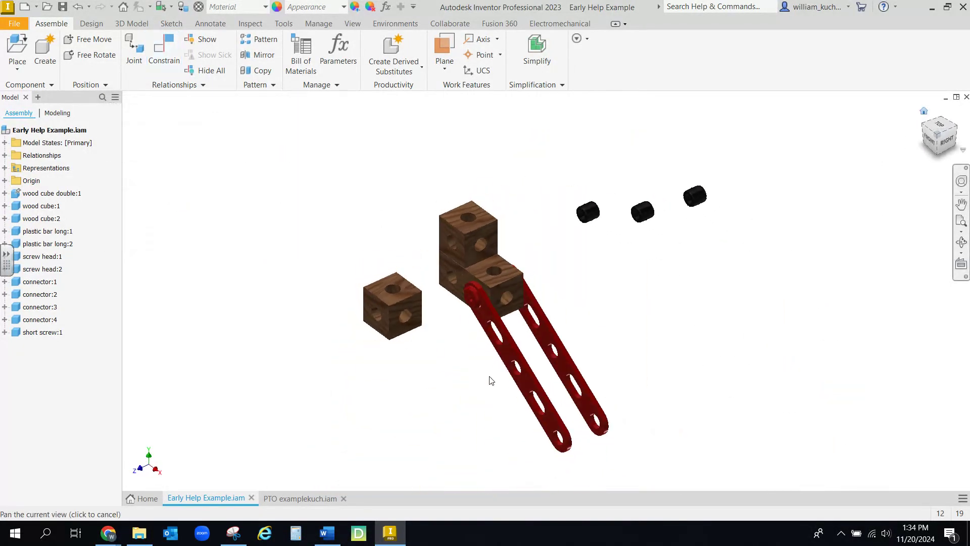
pyautogui.scroll(5, 481, 293)
pyautogui.click(477, 293)
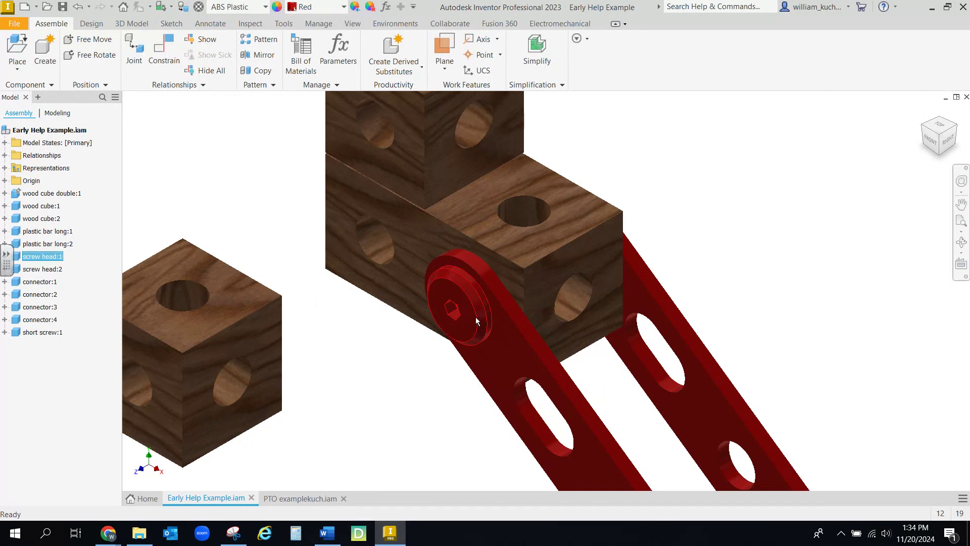
# Start placing a component and browse through IED and Unit 5 to the Inventor Items folder of the IKEA Toy Set.
pyautogui.scroll(-5, 475, 317)
pyautogui.scroll(5, 387, 373)
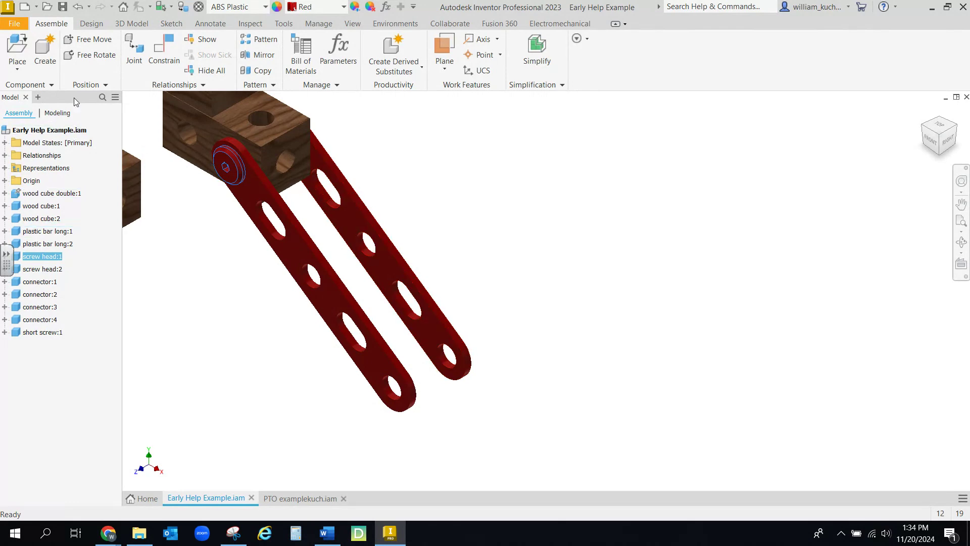
pyautogui.click(20, 49)
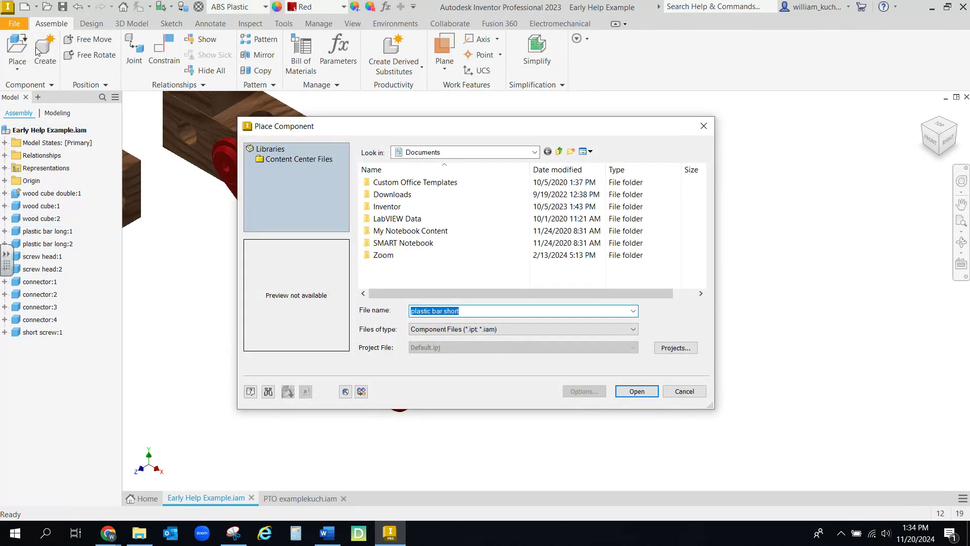
pyautogui.click(453, 154)
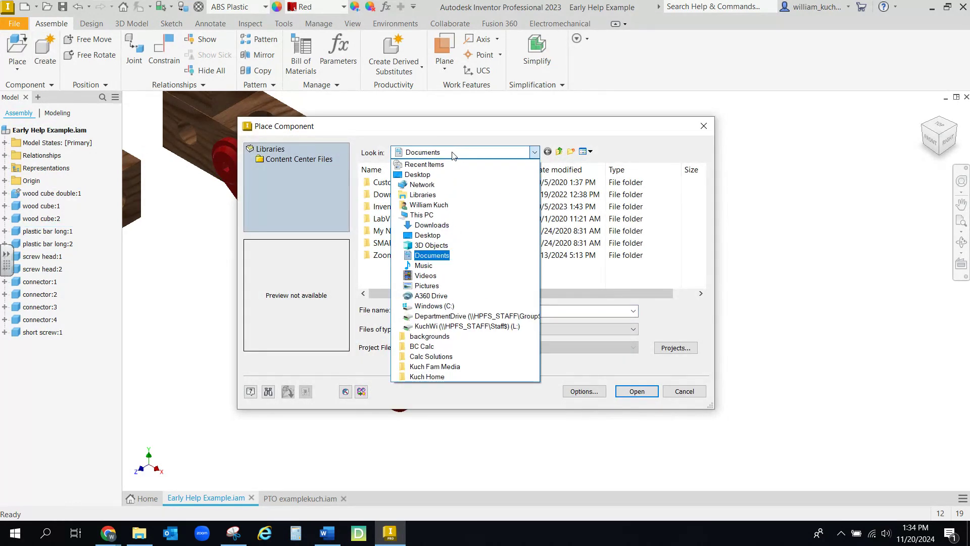
pyautogui.click(454, 326)
pyautogui.doubleClick(407, 194)
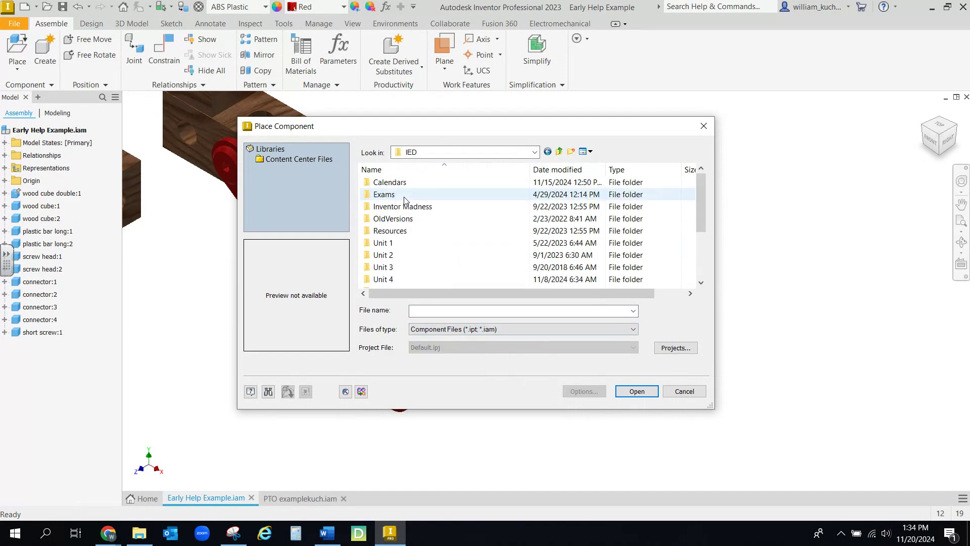
pyautogui.scroll(-3, 397, 259)
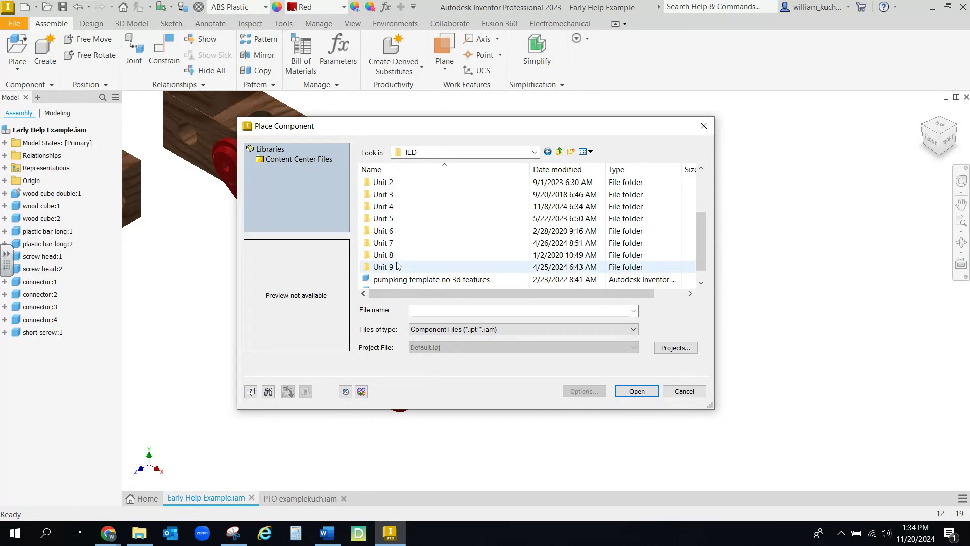
pyautogui.doubleClick(407, 206)
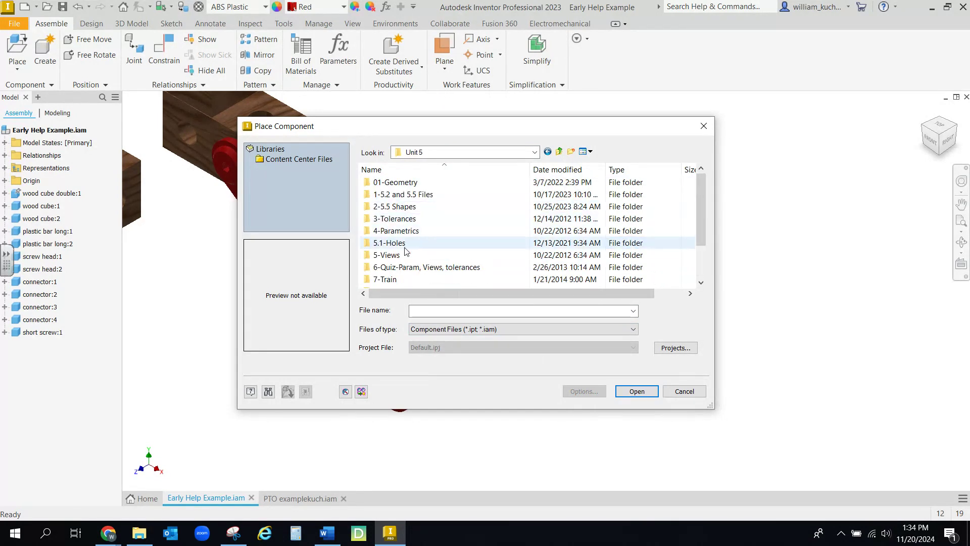
pyautogui.scroll(-3, 406, 268)
pyautogui.doubleClick(406, 268)
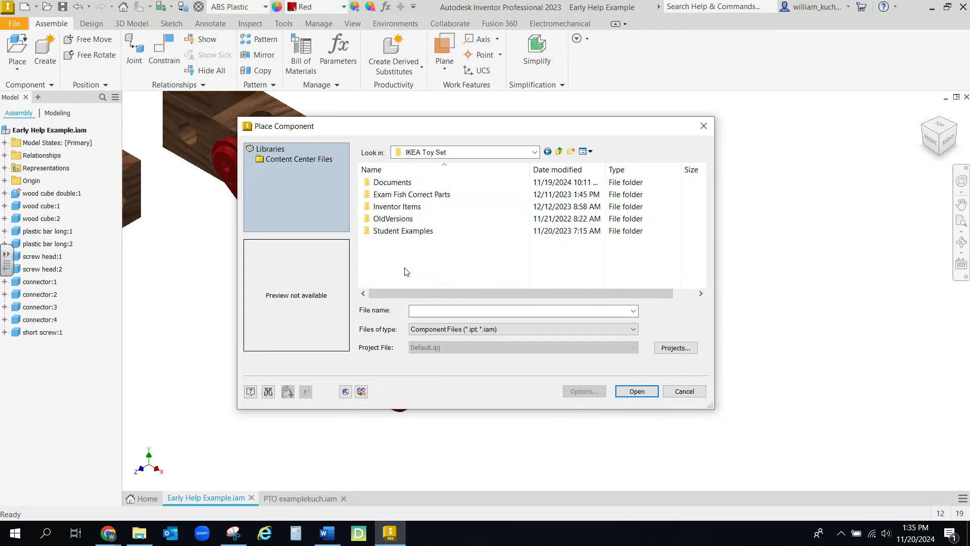
pyautogui.doubleClick(413, 207)
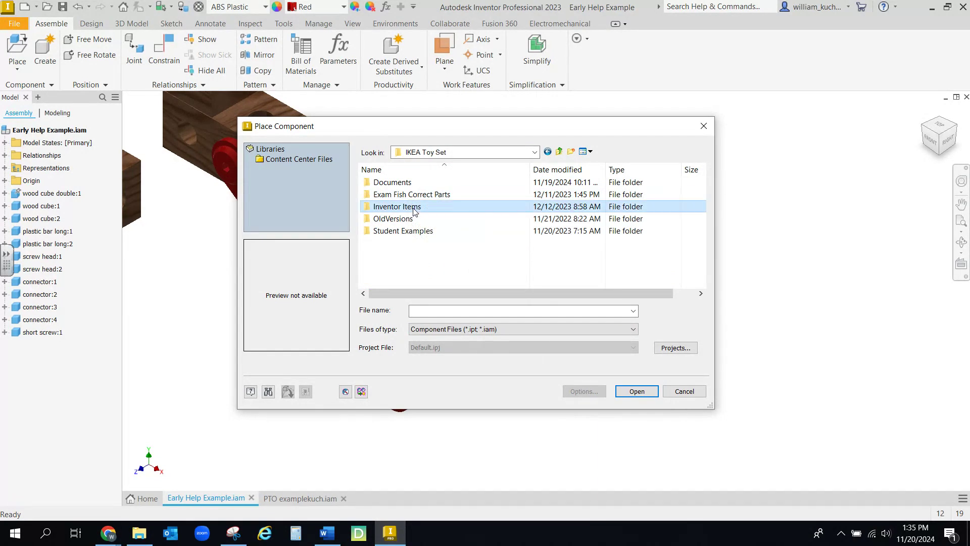
# Place one instance of the WHEEL assembly from the Inventor Items folder beside the two long plastic bars.
pyautogui.scroll(-4, 438, 236)
pyautogui.scroll(-1, 438, 236)
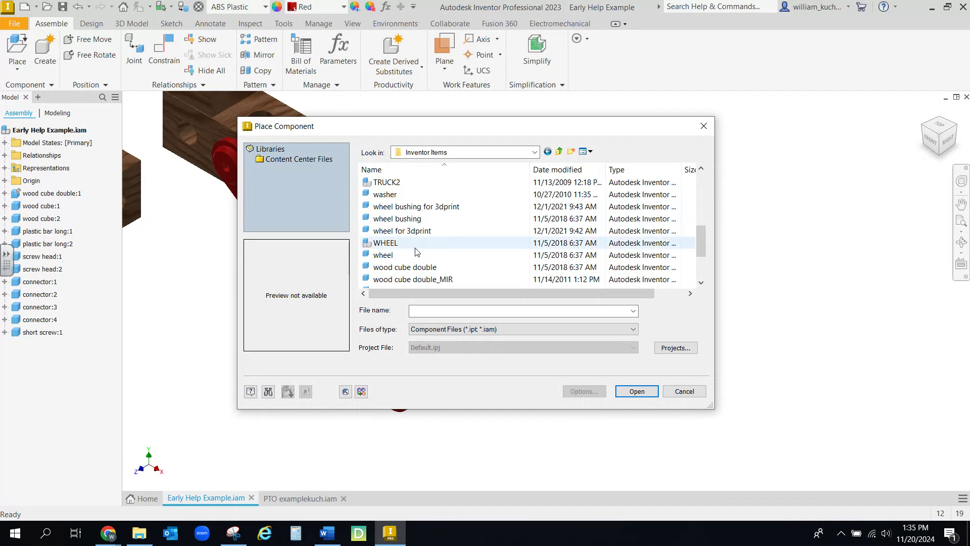
pyautogui.click(368, 245)
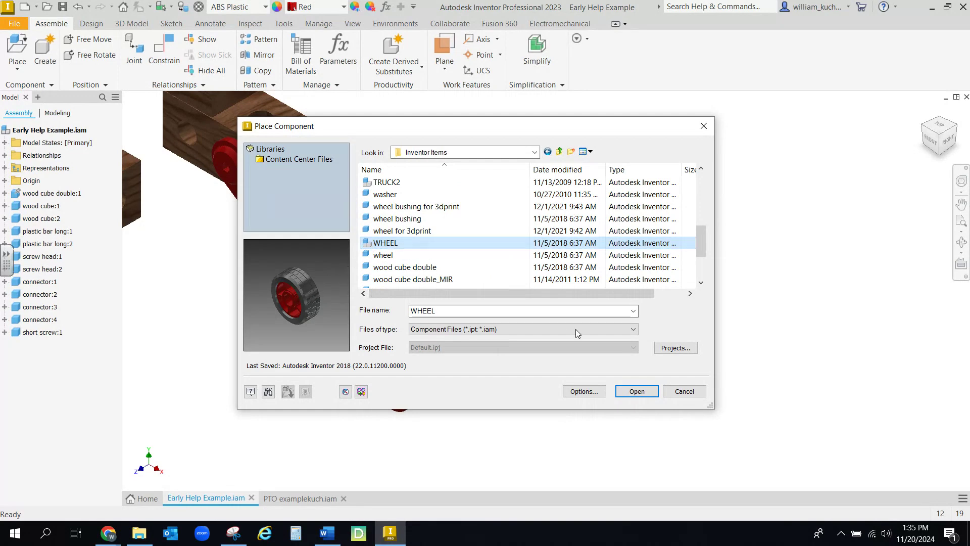
pyautogui.click(645, 397)
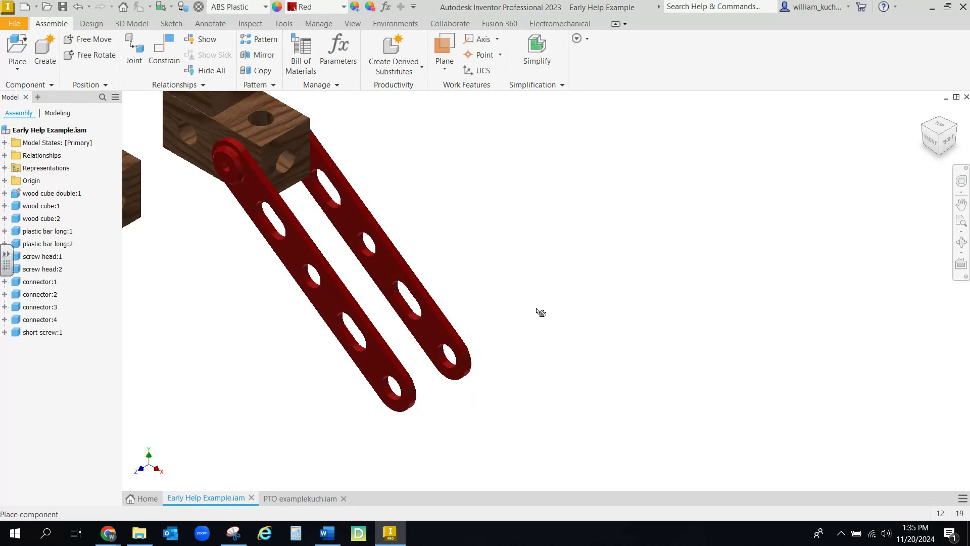
pyautogui.click(522, 272)
pyautogui.rightClick(667, 253)
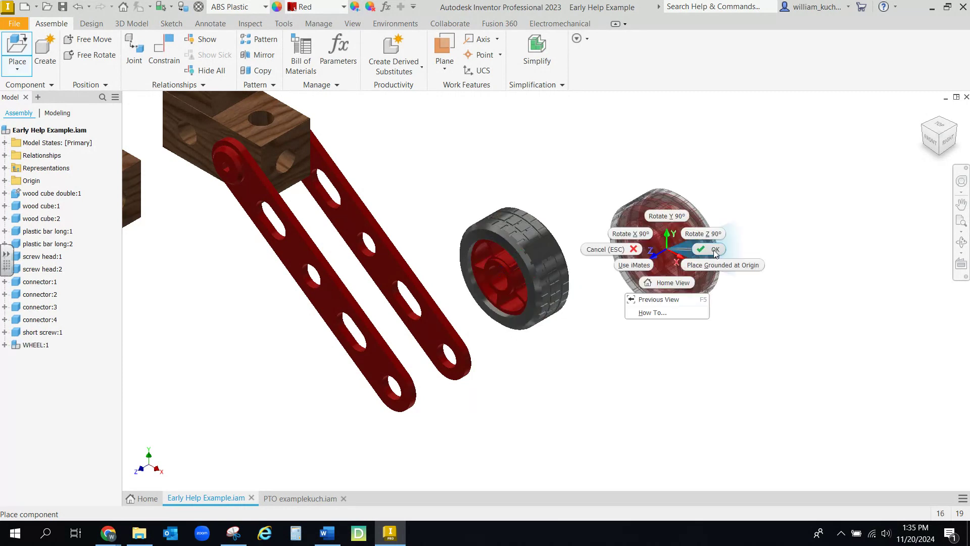
pyautogui.click(725, 251)
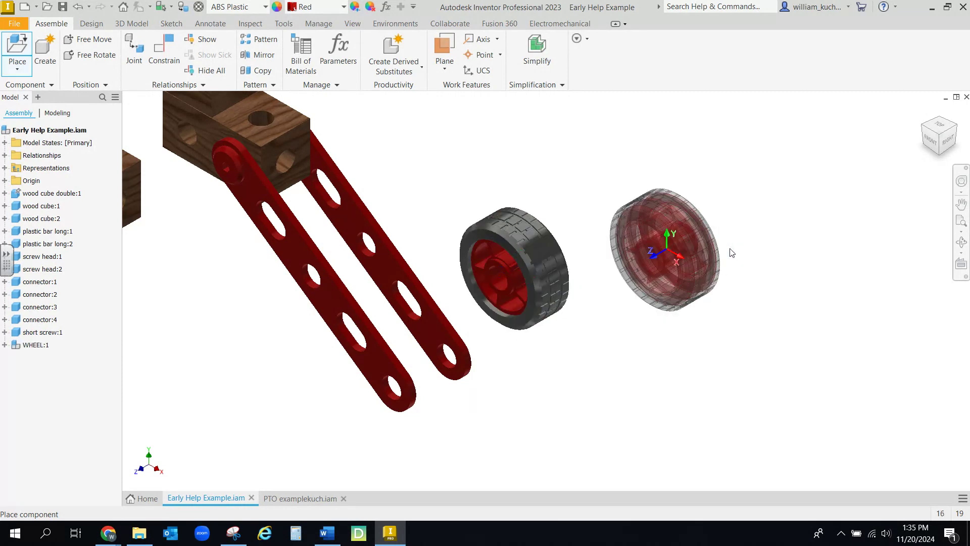
# Insert the wheel's hub bore at the far long plastic bar's free end hole with 0.000 in offset, and check it from the right side.
pyautogui.click(167, 50)
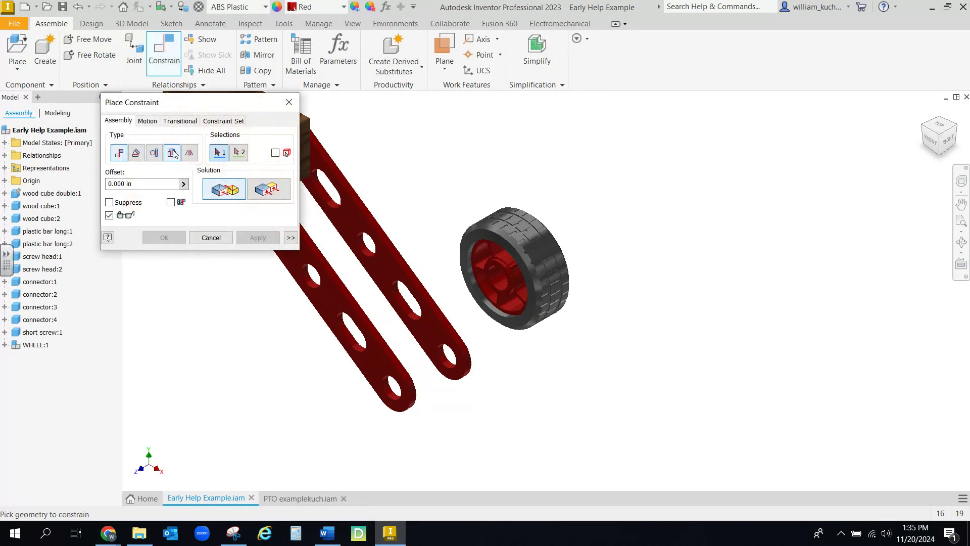
pyautogui.click(172, 153)
pyautogui.scroll(3, 489, 275)
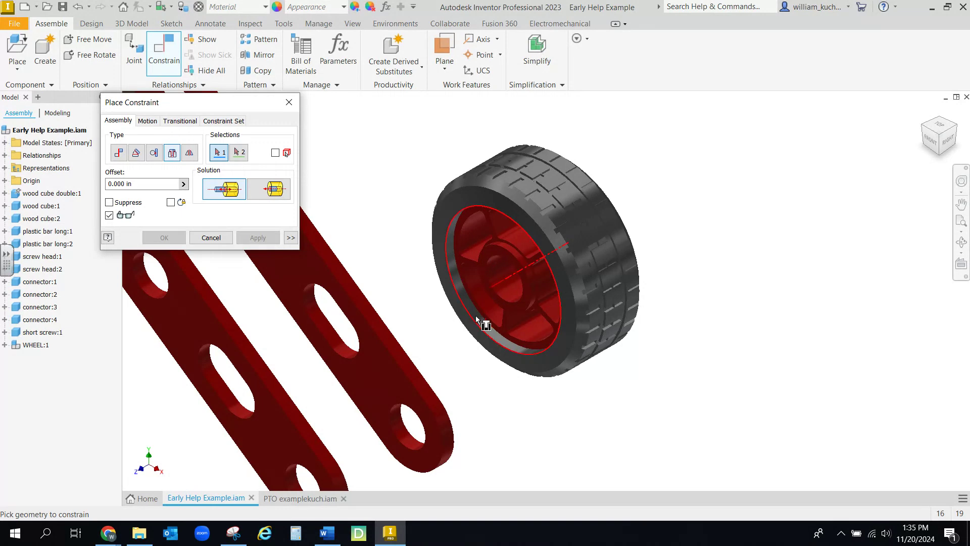
pyautogui.click(495, 297)
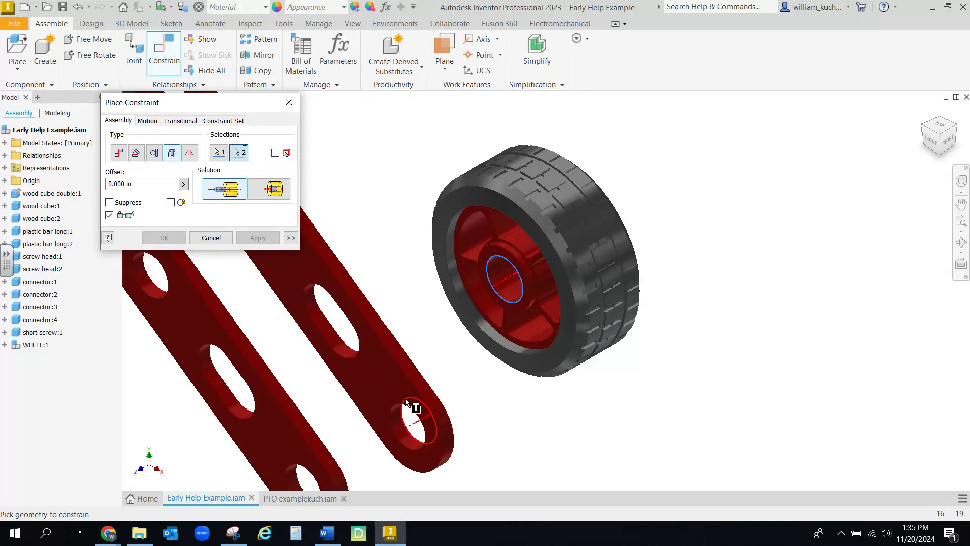
pyautogui.click(394, 441)
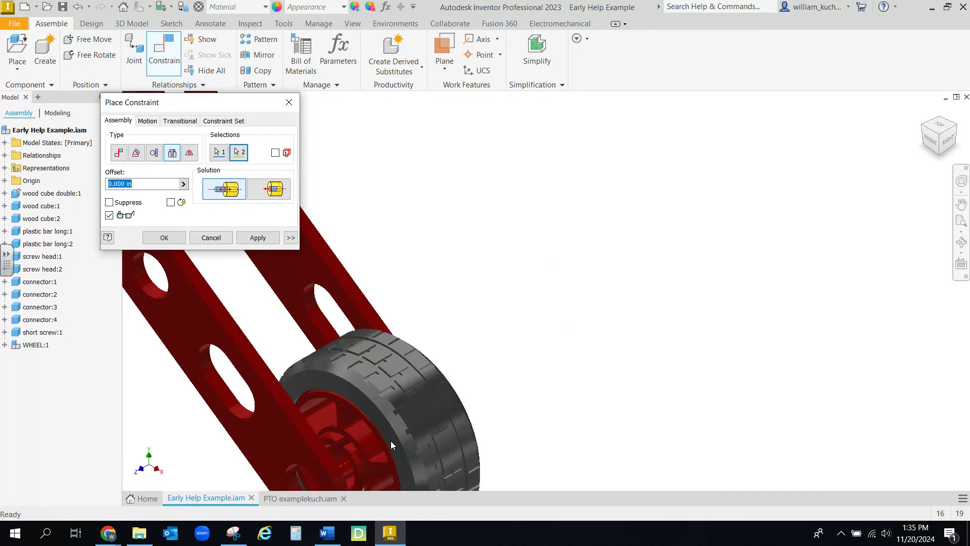
pyautogui.click(258, 237)
pyautogui.click(950, 139)
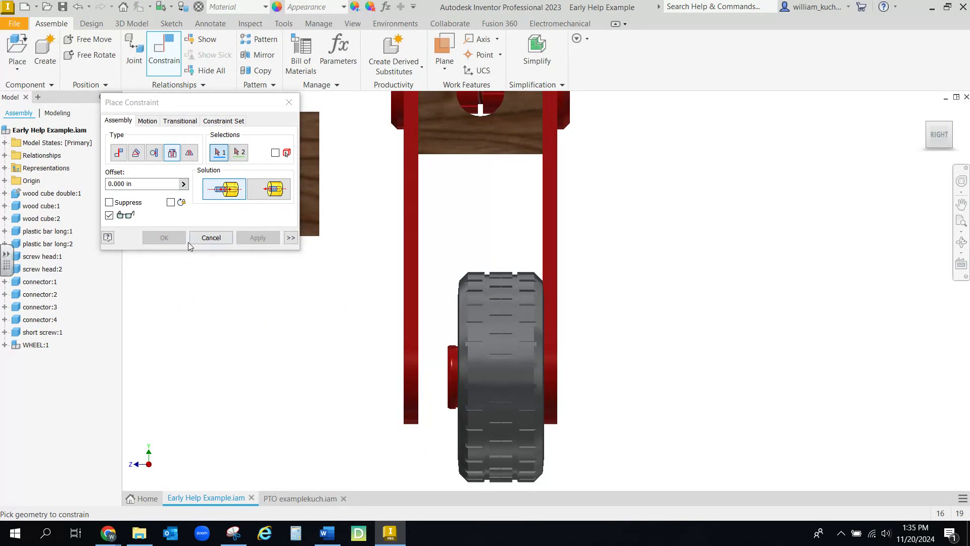
pyautogui.click(211, 237)
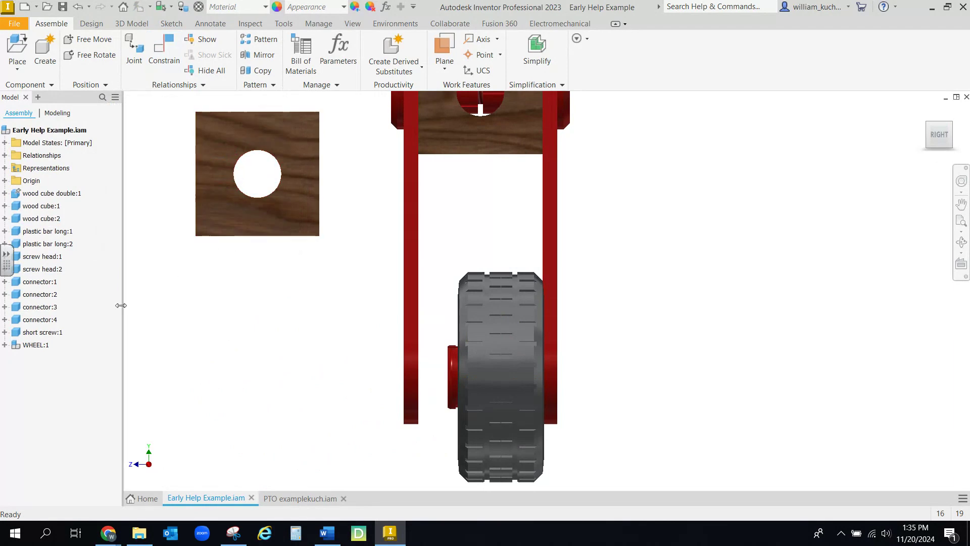
# Edit the wheel's Insert constraint so its offset from the far plastic bar is 0.2 in.
pyautogui.click(5, 345)
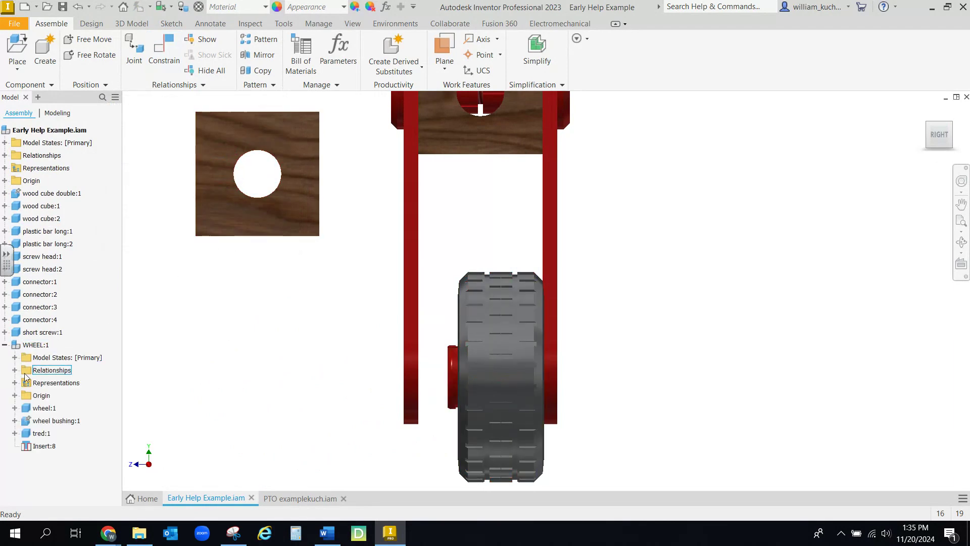
pyautogui.doubleClick(38, 447)
pyautogui.click(162, 403)
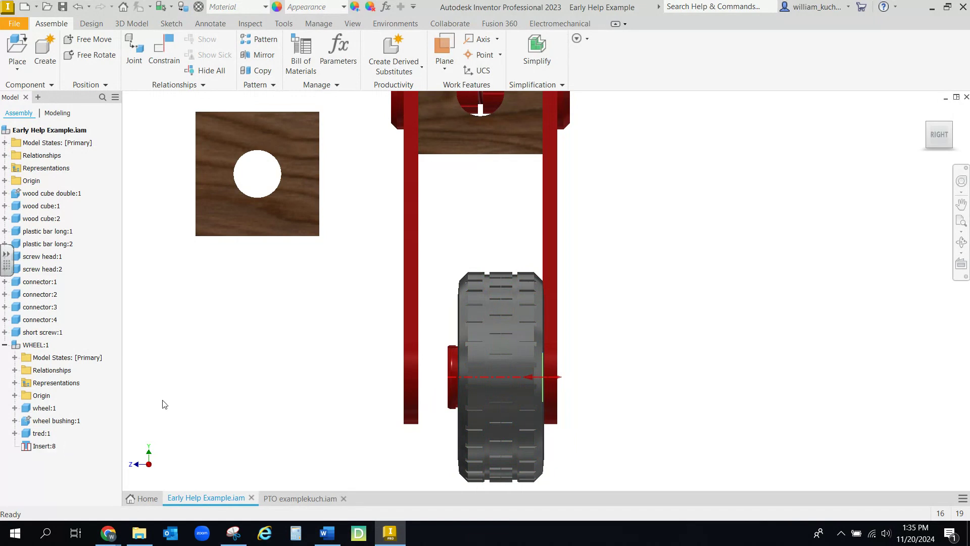
pyautogui.click(69, 444)
pyautogui.rightClick(50, 447)
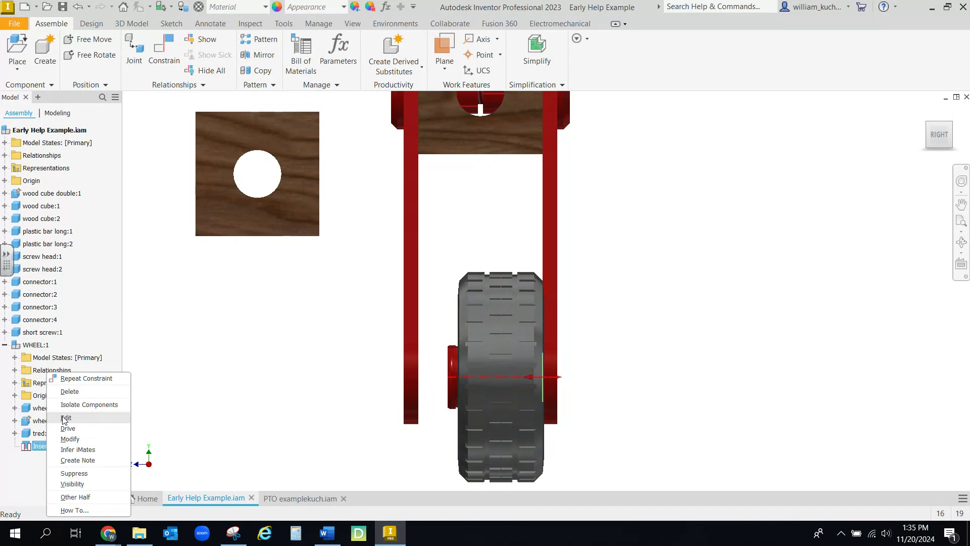
pyautogui.click(80, 419)
pyautogui.moveTo(148, 182); pyautogui.dragTo(77, 181)
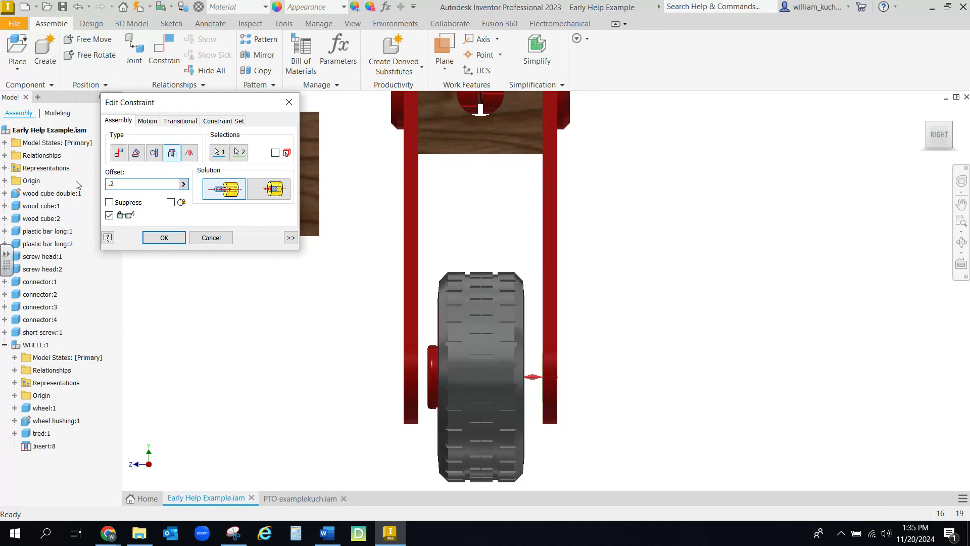
pyautogui.click(163, 237)
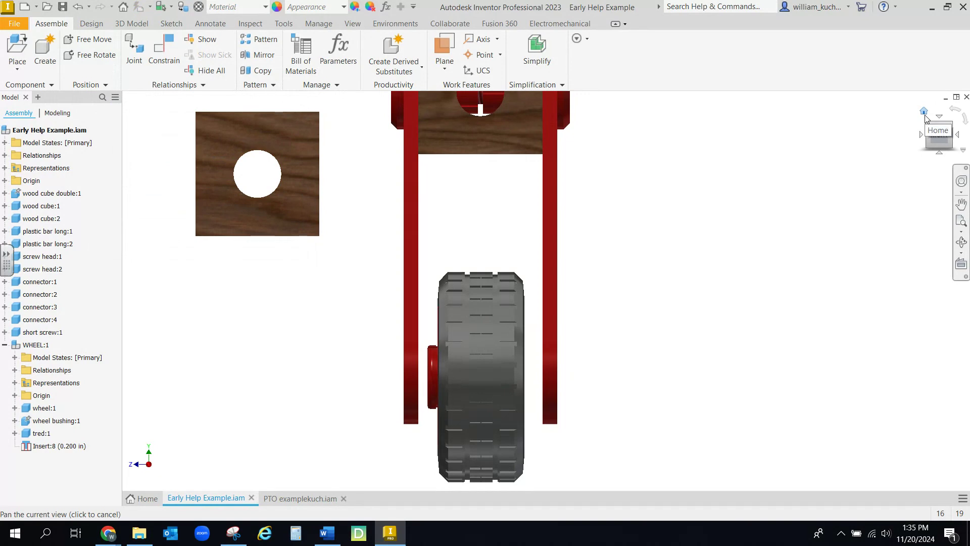
# Insert a loose black connector into the near long plastic bar's end hole at the wheel, with 0.000 in offset.
pyautogui.click(925, 112)
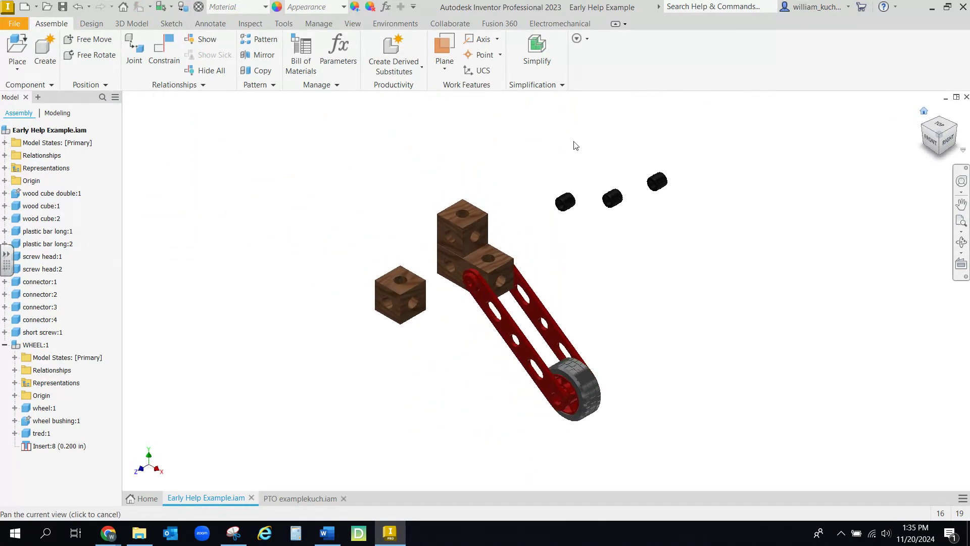
pyautogui.click(164, 50)
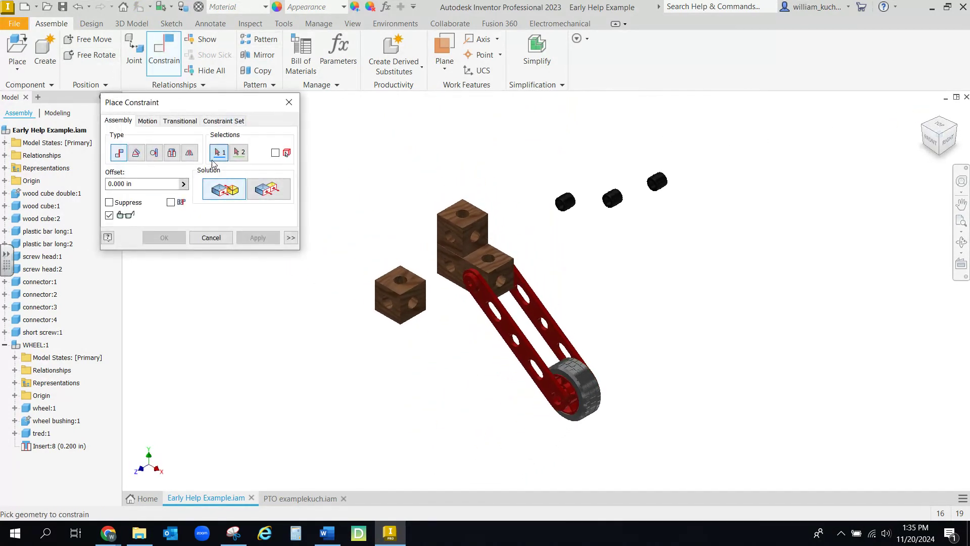
pyautogui.click(171, 153)
pyautogui.scroll(-5, 590, 217)
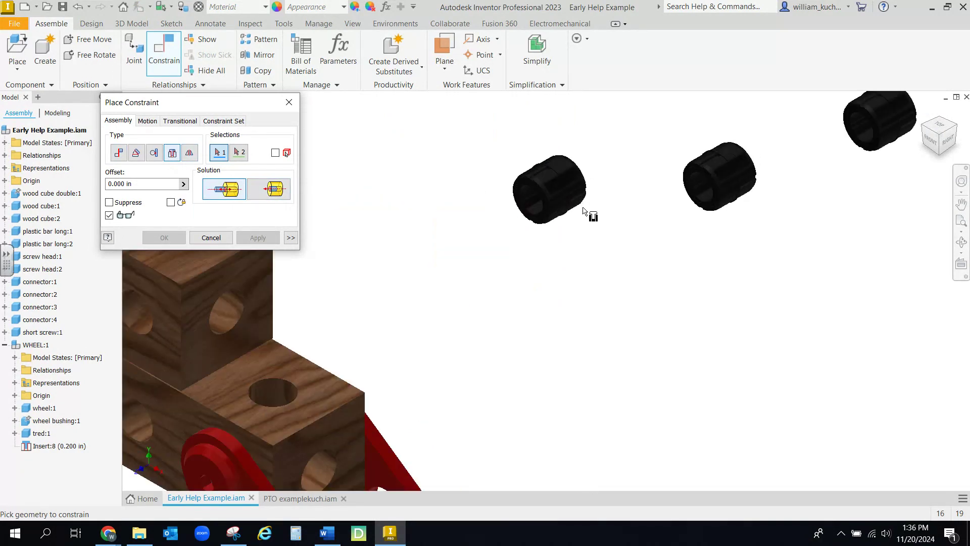
pyautogui.scroll(8, 591, 316)
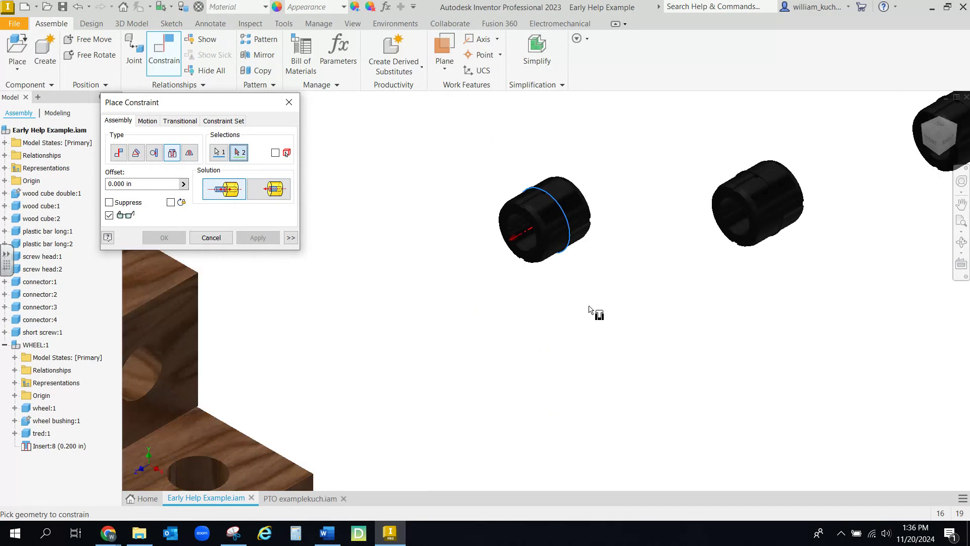
pyautogui.scroll(-8, 551, 328)
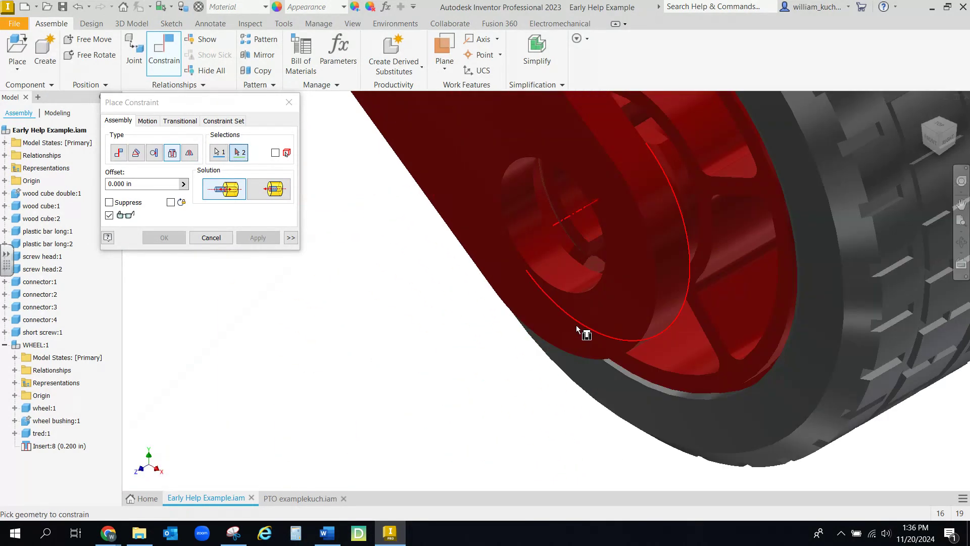
pyautogui.click(576, 269)
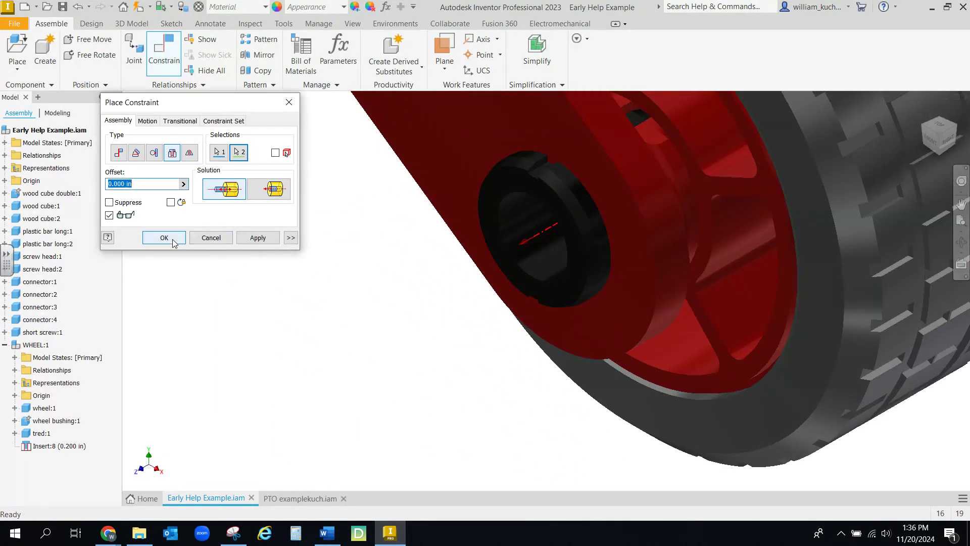
pyautogui.click(164, 238)
# Constrain a second loose black connector with Insert to the wheel's hub edge through the far long plastic bar's end hole.
pyautogui.moveTo(958, 150); pyautogui.dragTo(842, 148)
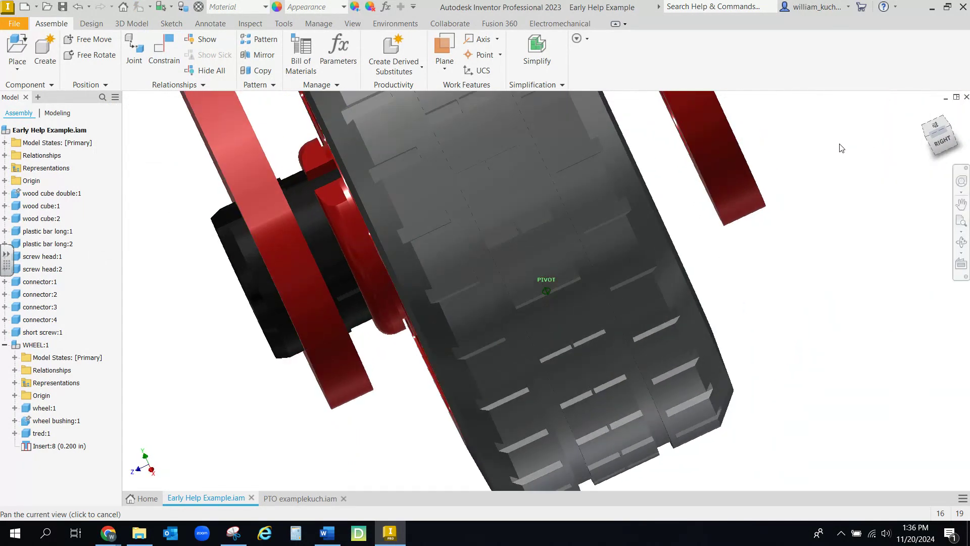
pyautogui.scroll(-8, 764, 226)
pyautogui.moveTo(703, 175); pyautogui.dragTo(602, 468, button='middle')
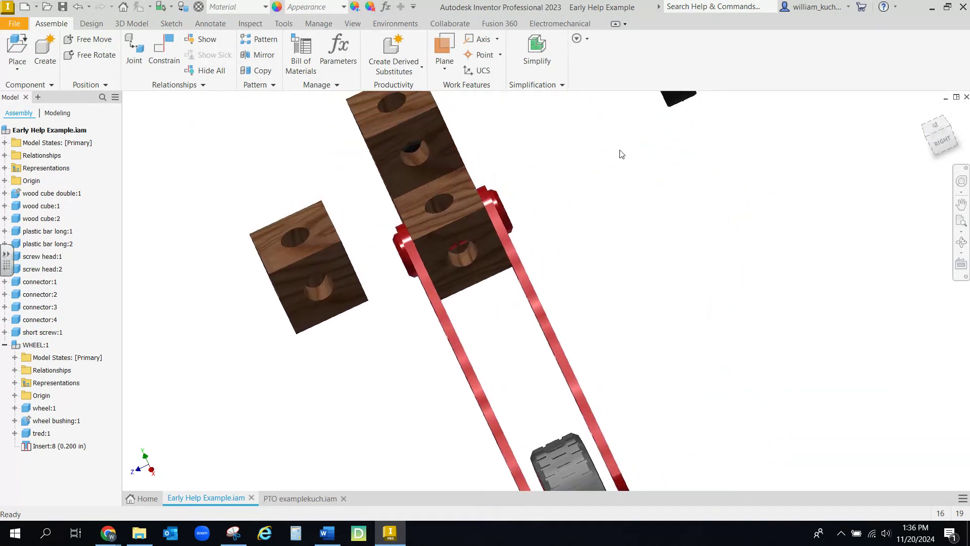
pyautogui.press('c')
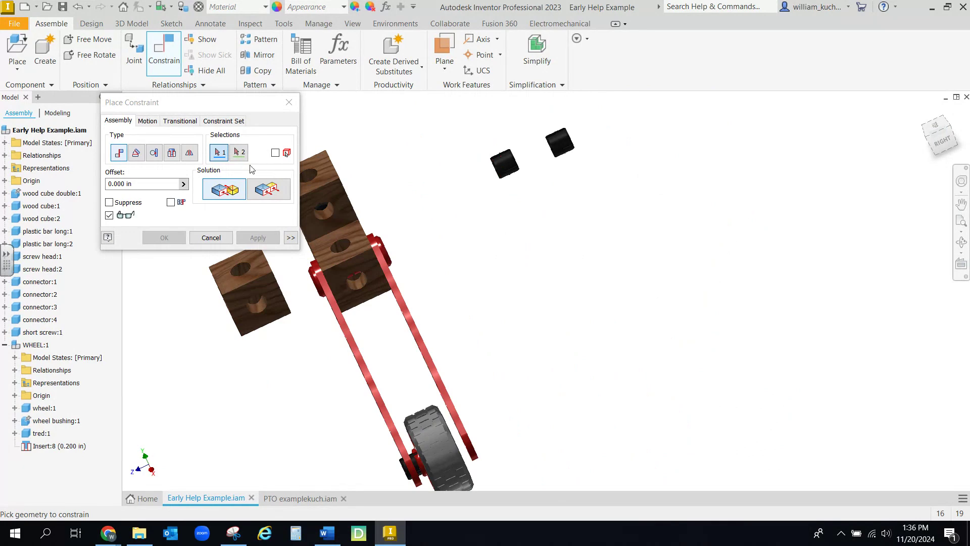
pyautogui.click(178, 158)
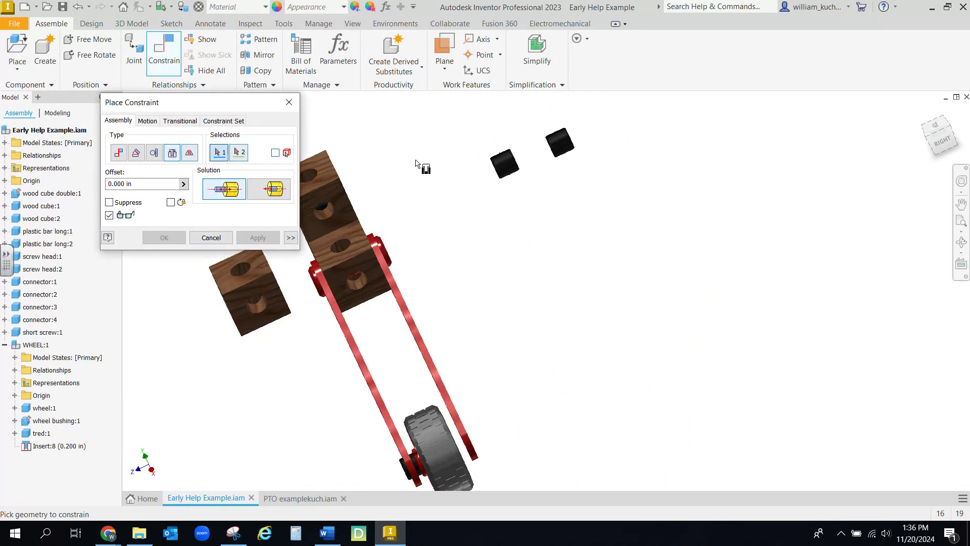
pyautogui.click(504, 172)
pyautogui.scroll(3, 460, 438)
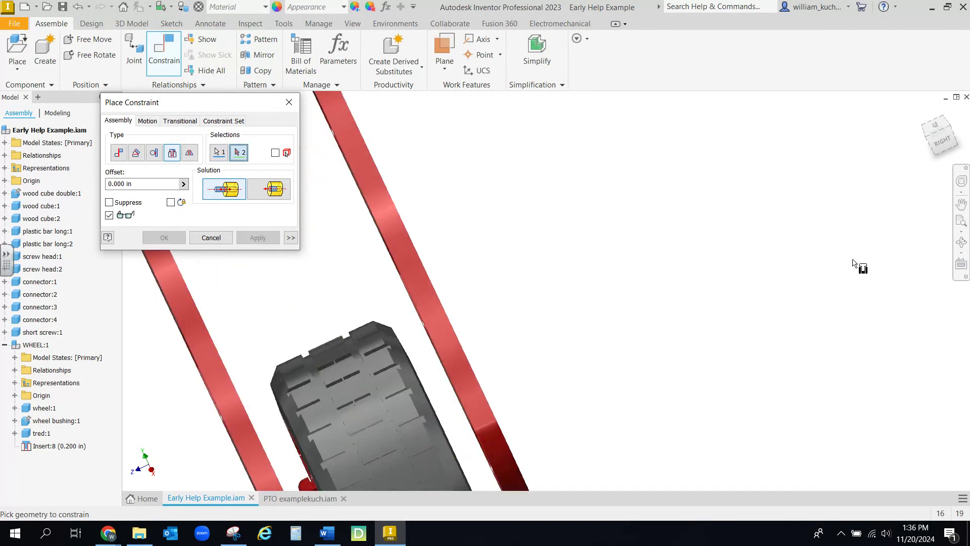
pyautogui.click(928, 140)
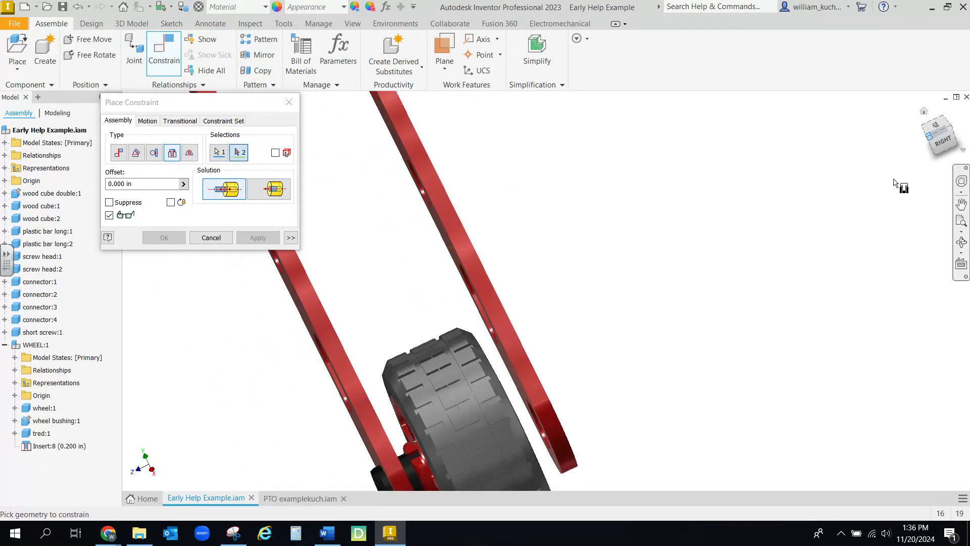
pyautogui.click(957, 126)
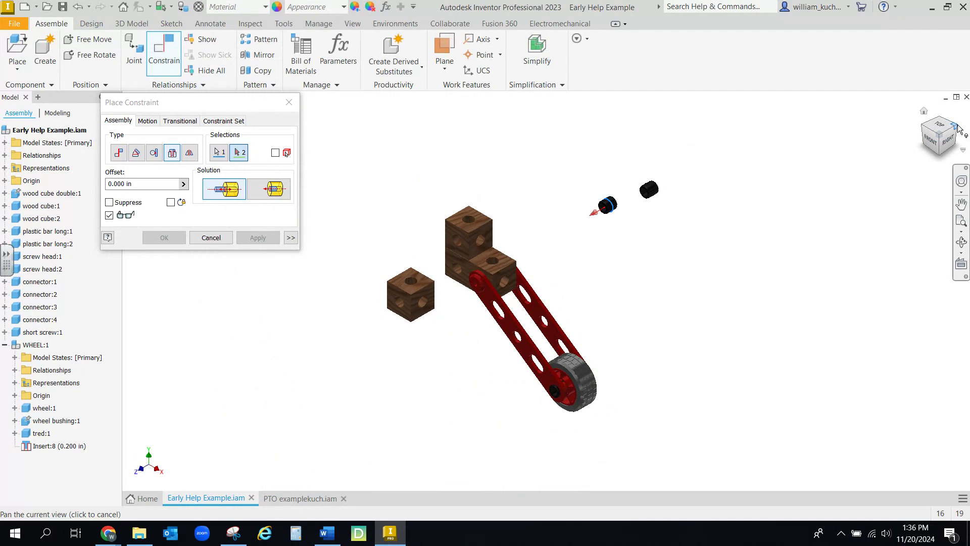
pyautogui.scroll(-5, 480, 361)
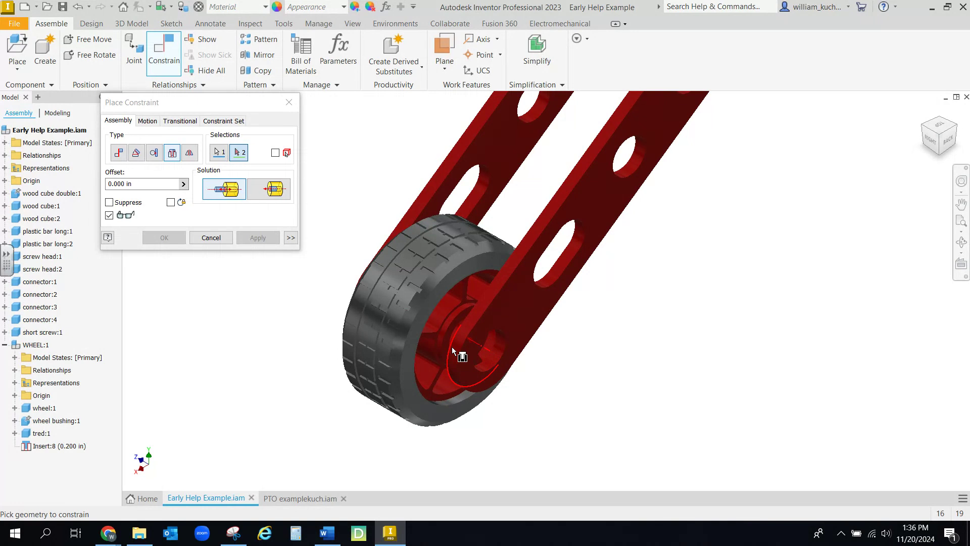
pyautogui.moveTo(452, 347)
pyautogui.click(524, 364)
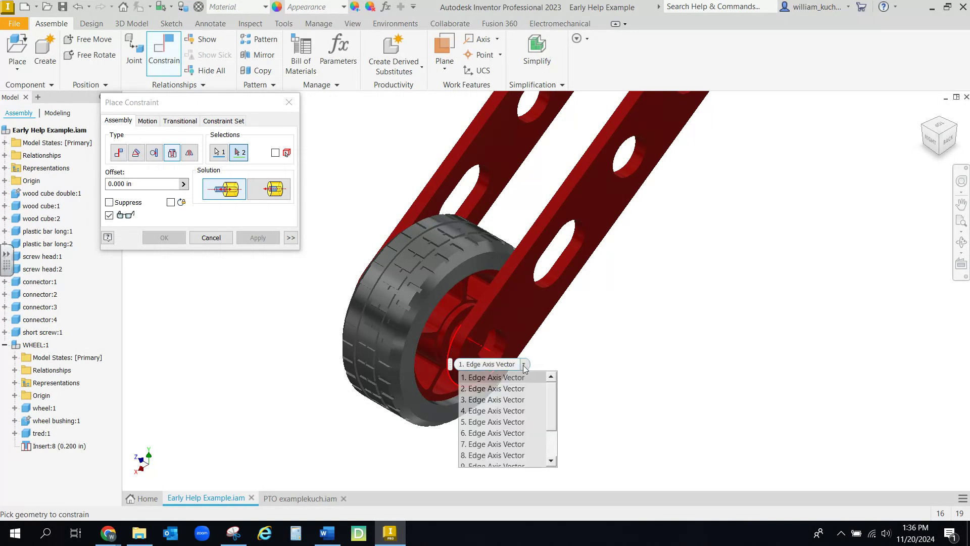
pyautogui.click(514, 400)
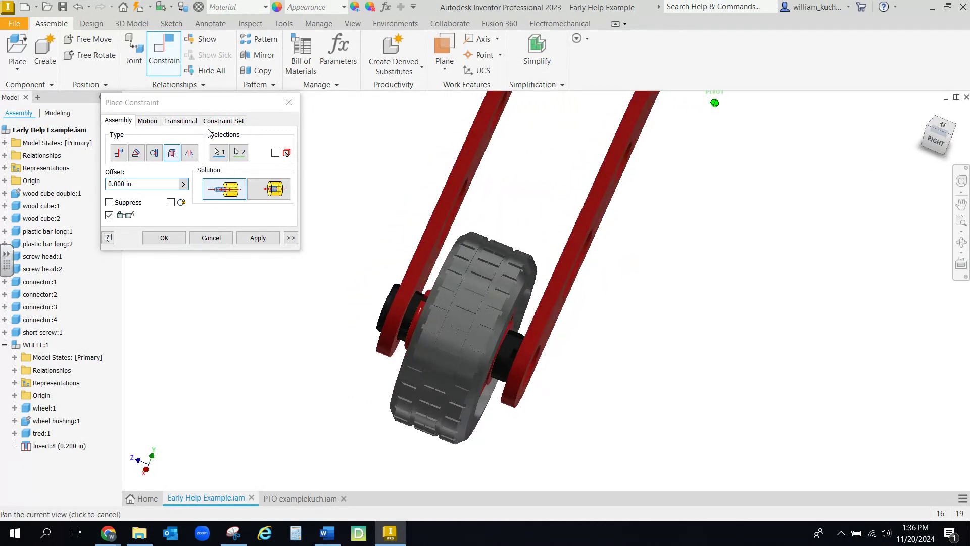
# Set the second connector's Insert offset to -0.200 in, accept the constraint and return to the home view.
pyautogui.press('Escape')
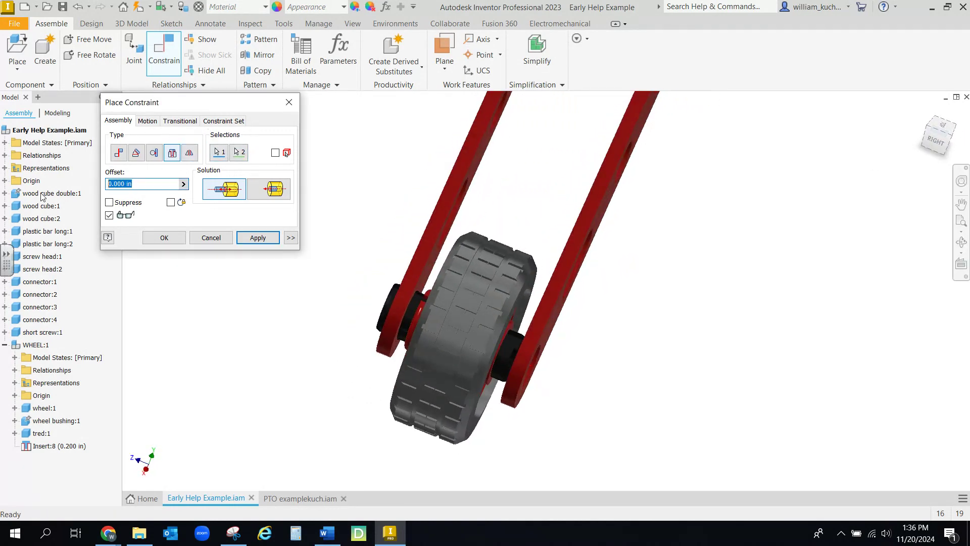
pyautogui.write('.1')
pyautogui.click(164, 238)
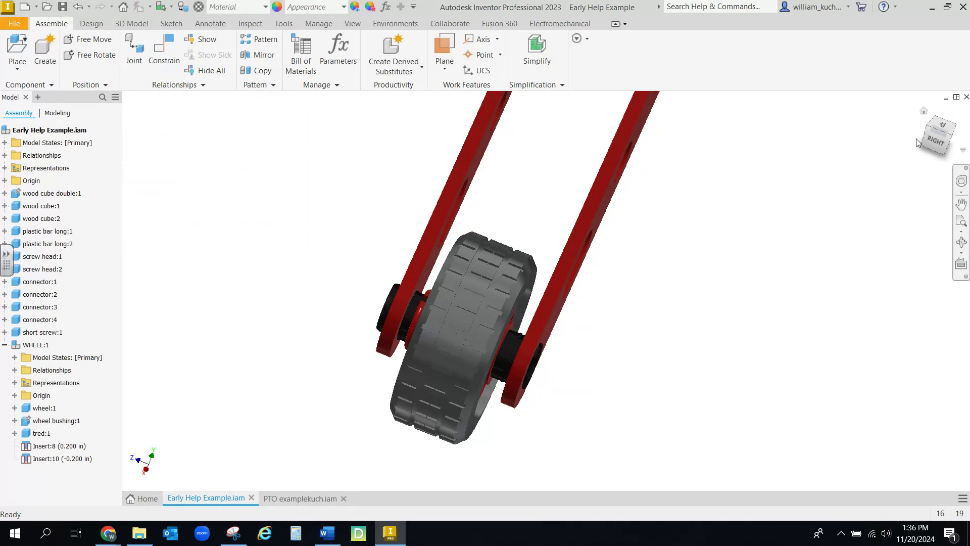
pyautogui.click(925, 112)
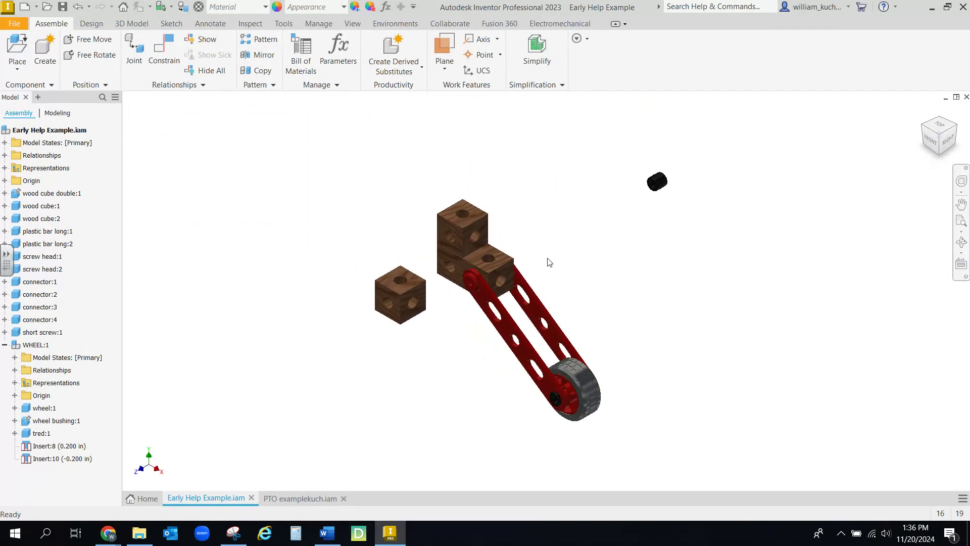
pyautogui.scroll(5, 484, 289)
pyautogui.scroll(-5, 477, 299)
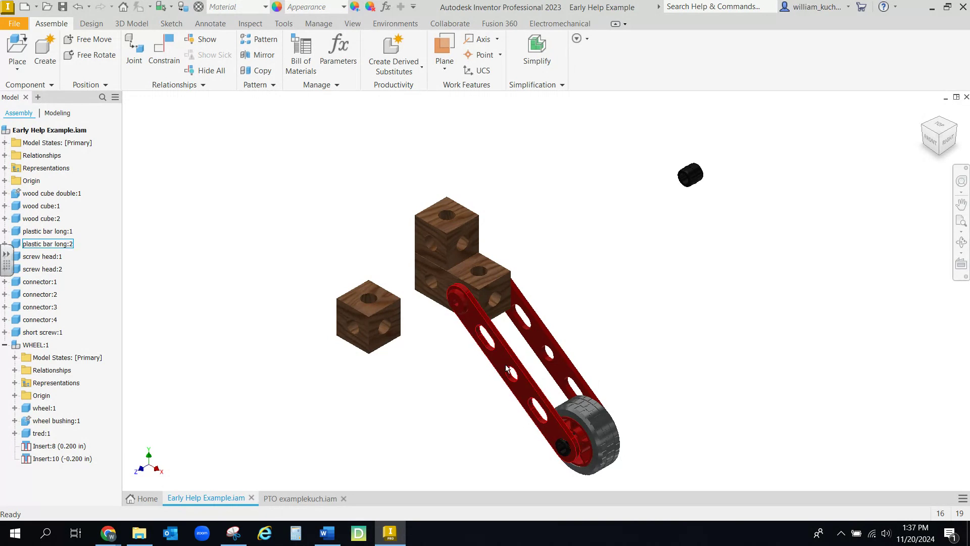
pyautogui.click(525, 401)
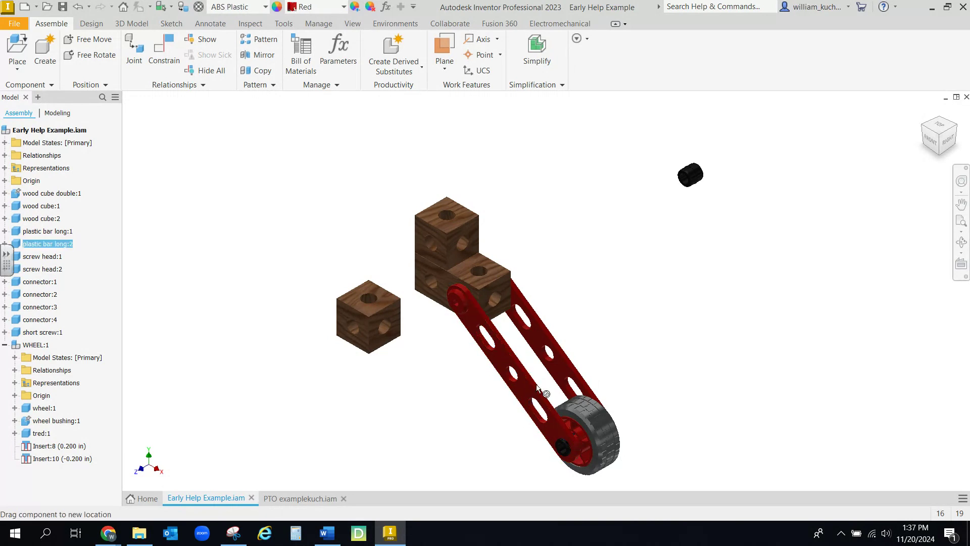
pyautogui.click(503, 411)
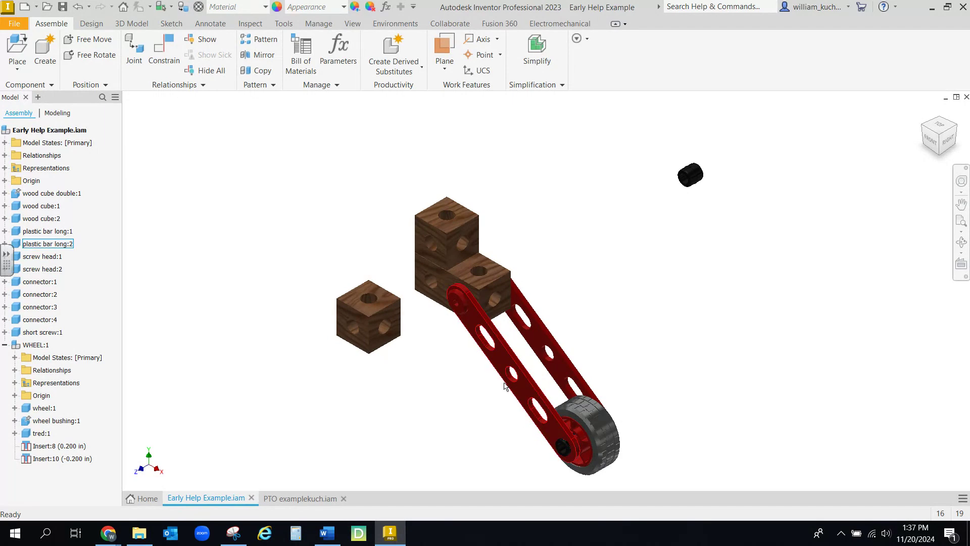
pyautogui.rightClick(521, 386)
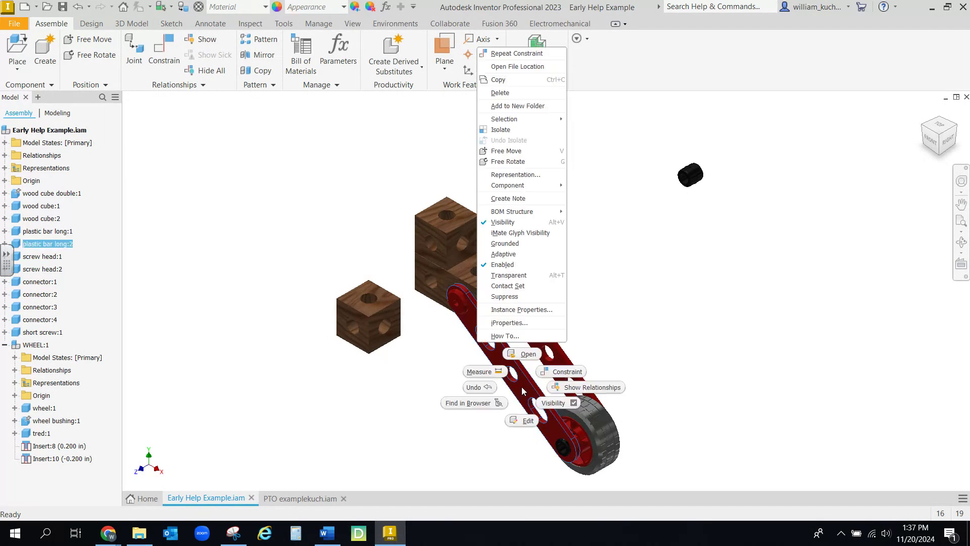
pyautogui.click(385, 378)
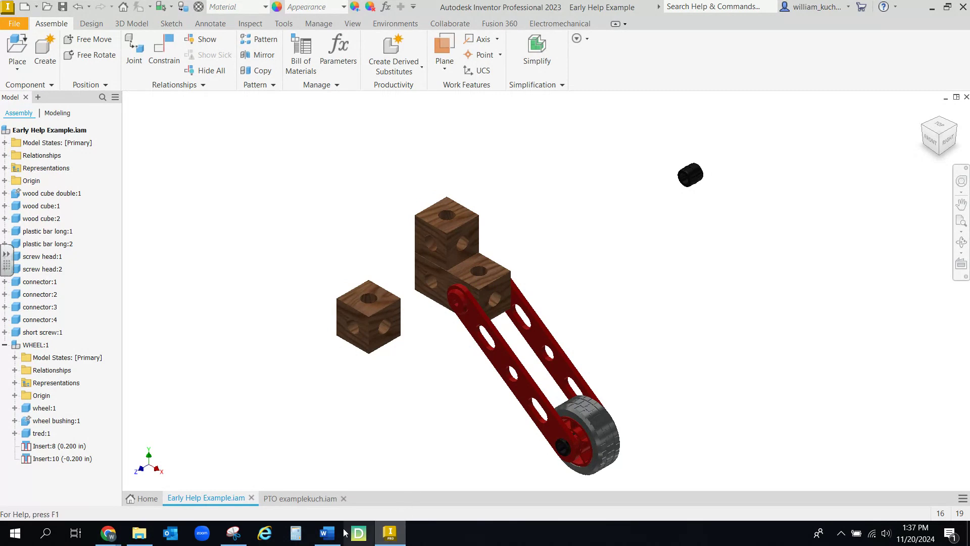
pyautogui.moveTo(106, 534)
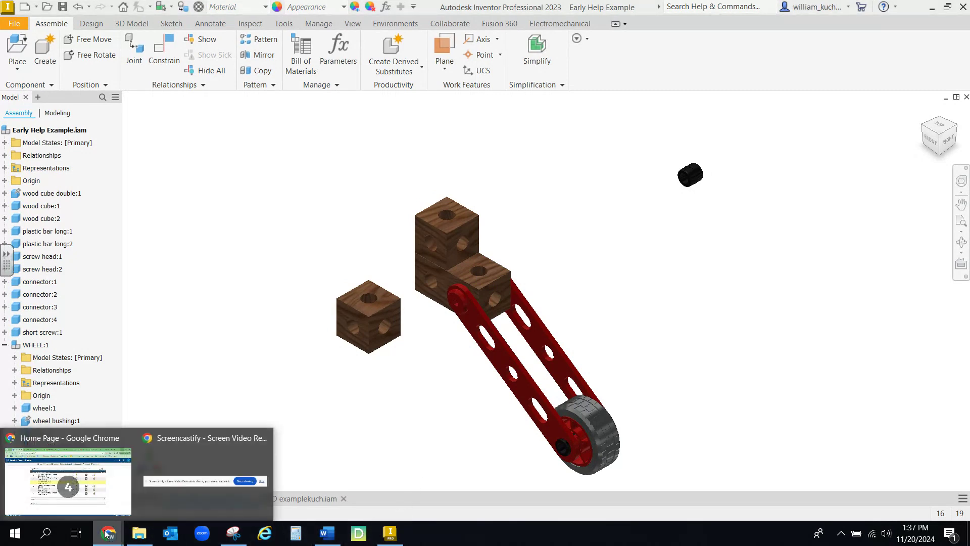
pyautogui.click(216, 483)
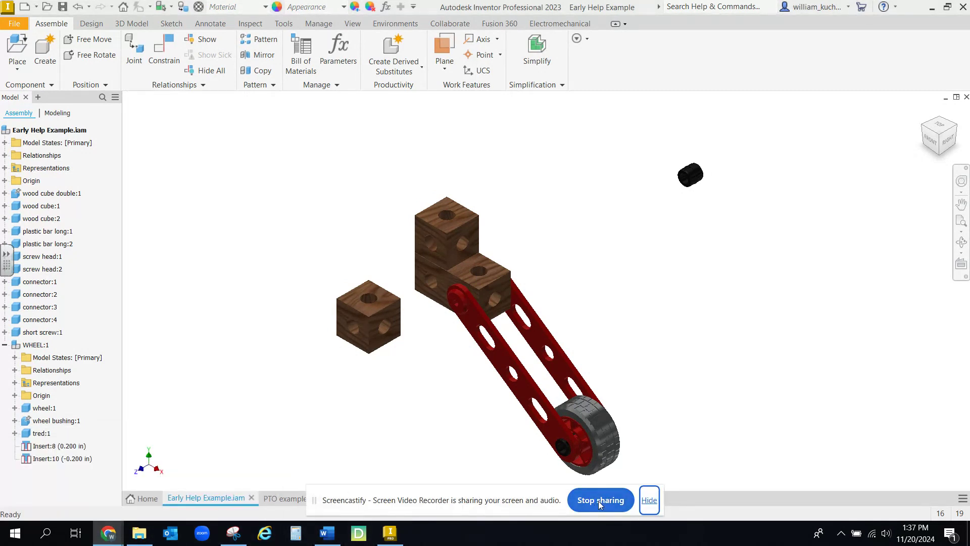